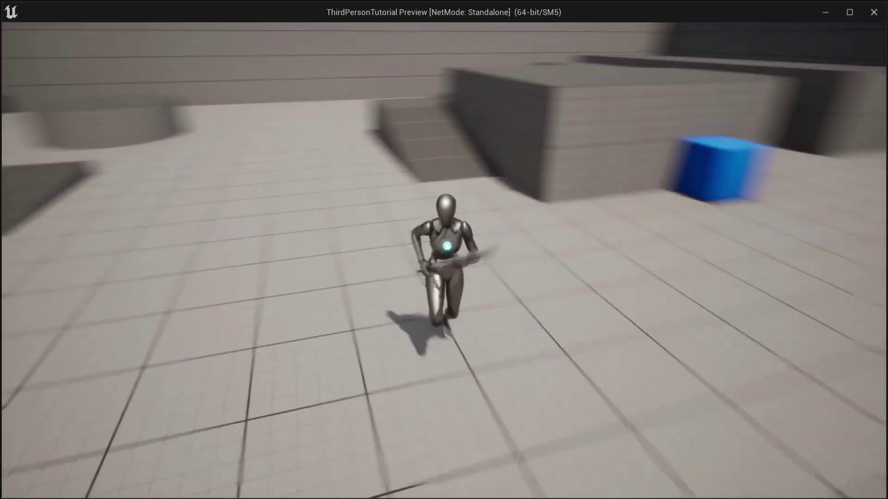
Run the character around in the game preview and toggle the sword in its hand.
{"action": "key", "text": "d"}
{"action": "key", "text": "w"}
{"action": "key", "text": "a"}
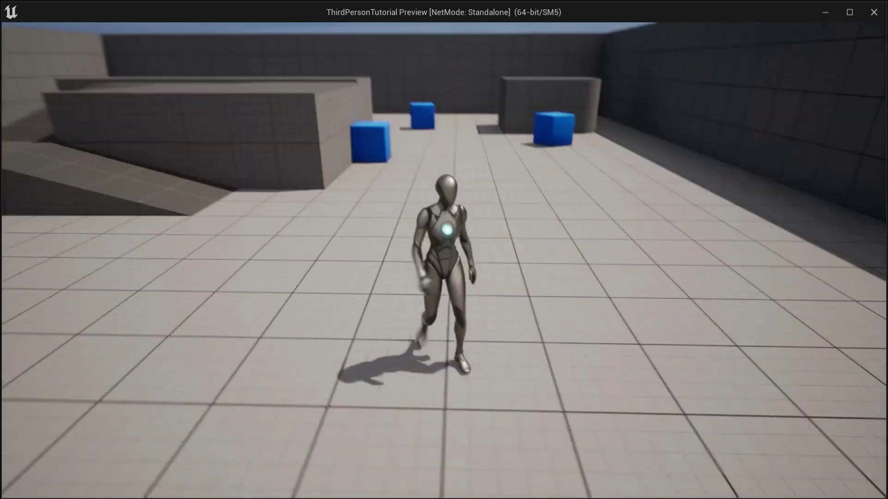
{"action": "key", "text": "e"}
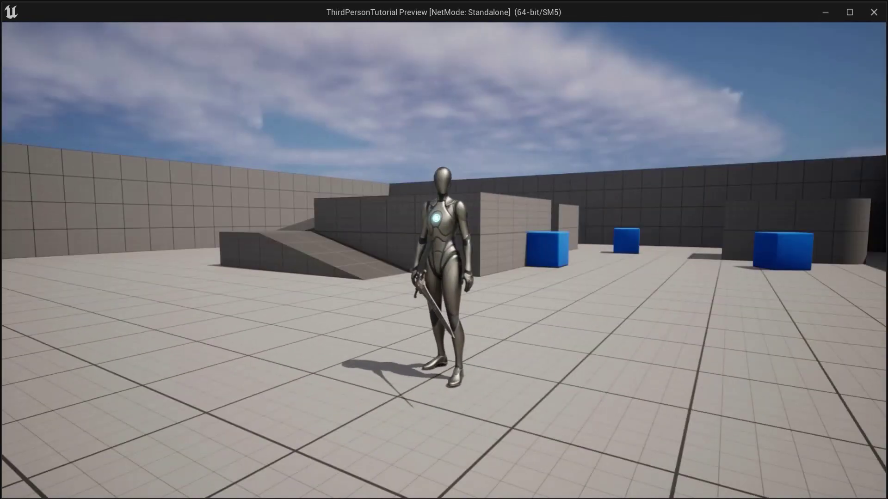
{"action": "key", "text": "w"}
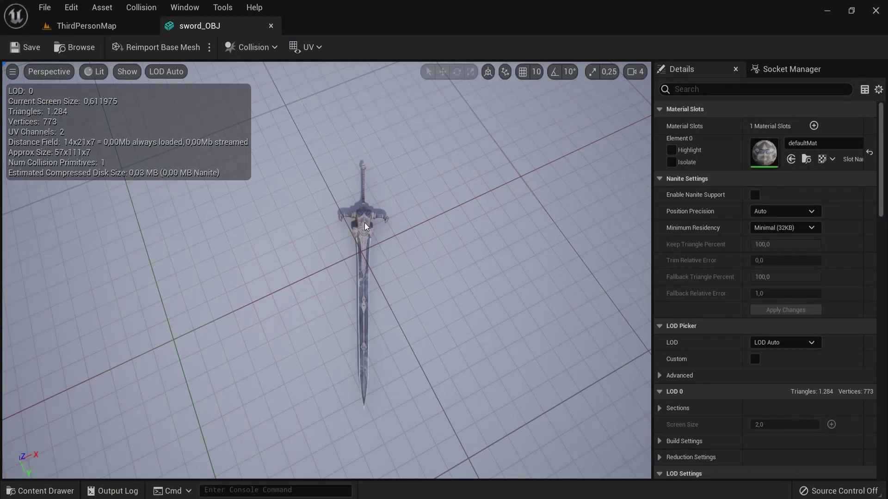
{"action": "left_click", "coordinate": [40, 491]}
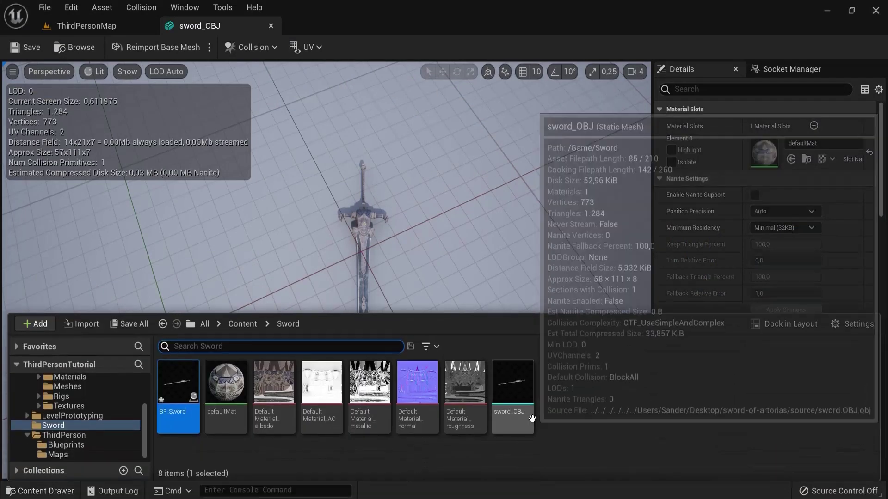
{"action": "right_click", "coordinate": [574, 401]}
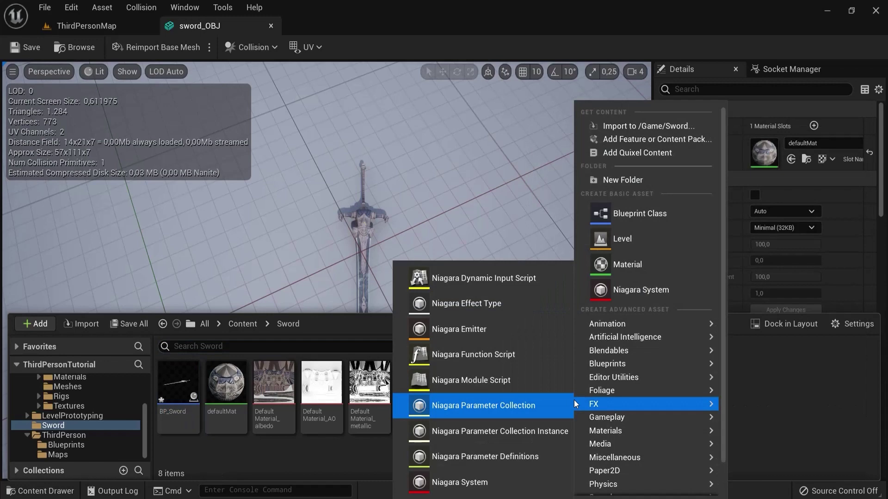
{"action": "left_click", "coordinate": [623, 212]}
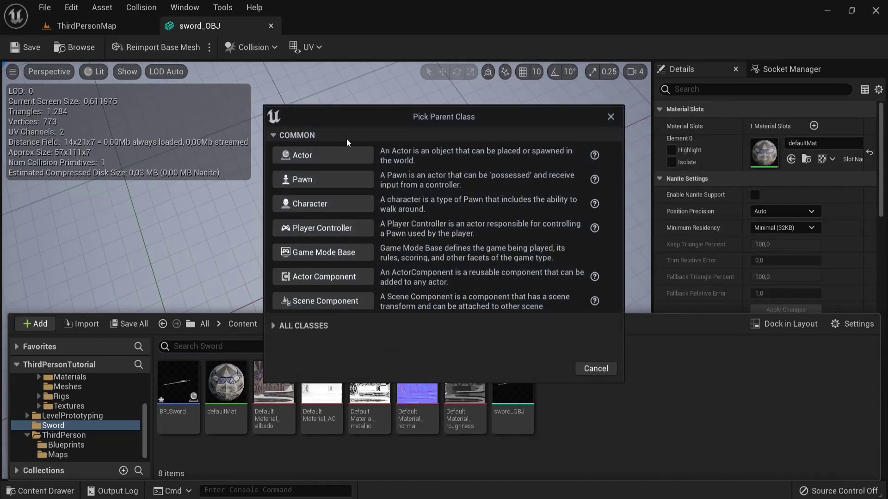
{"action": "left_click", "coordinate": [611, 117]}
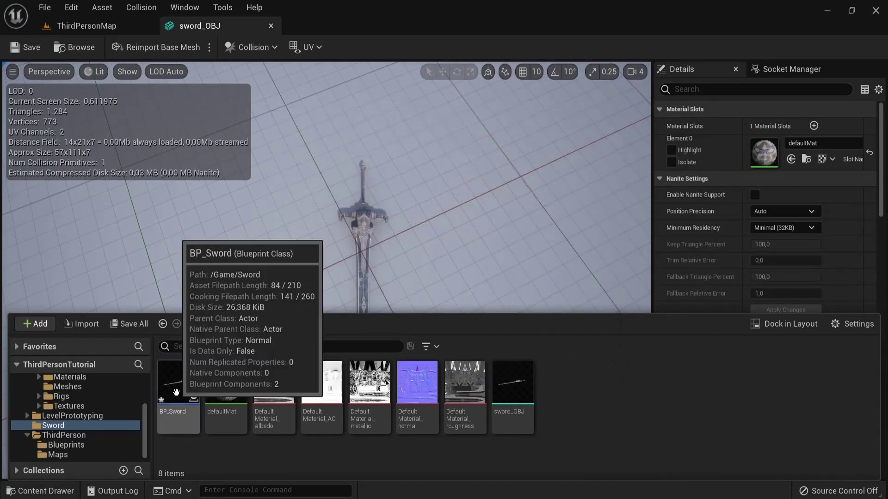
Open the BP_Sword blueprint from the Sword content folder.
{"action": "double_click", "coordinate": [176, 389]}
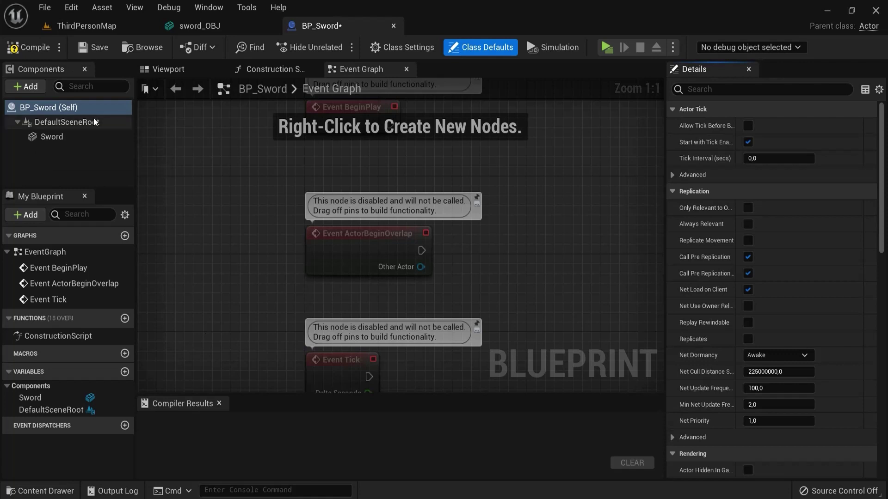
Add a Static Mesh component with the sword_OBJ mesh to BP_Sword, check it in the viewport and delete it again.
{"action": "left_click", "coordinate": [28, 88]}
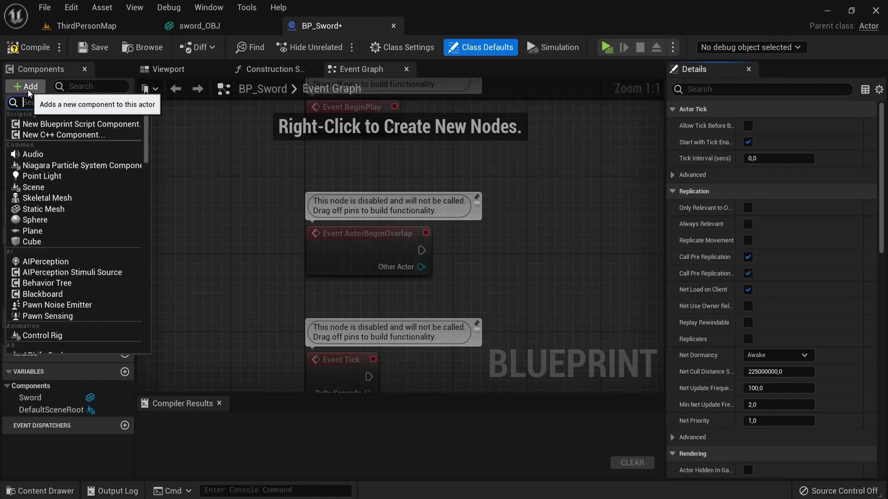
{"action": "left_click", "coordinate": [44, 208]}
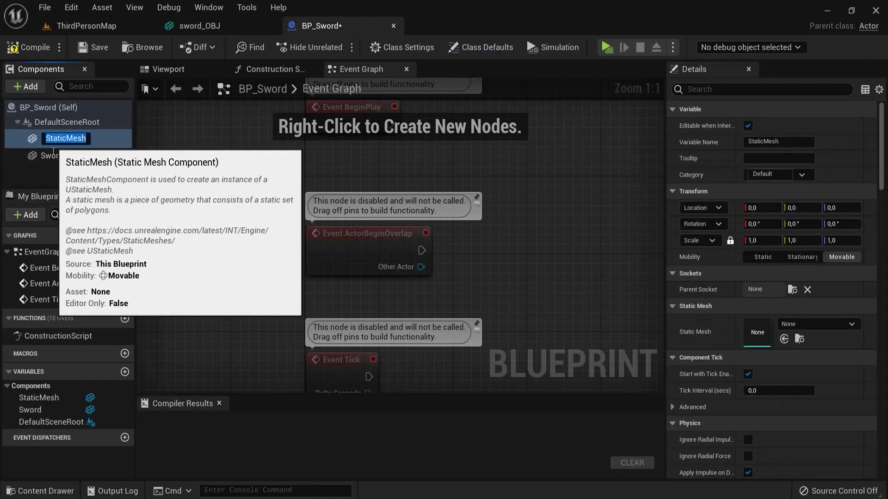
{"action": "key", "text": "Return"}
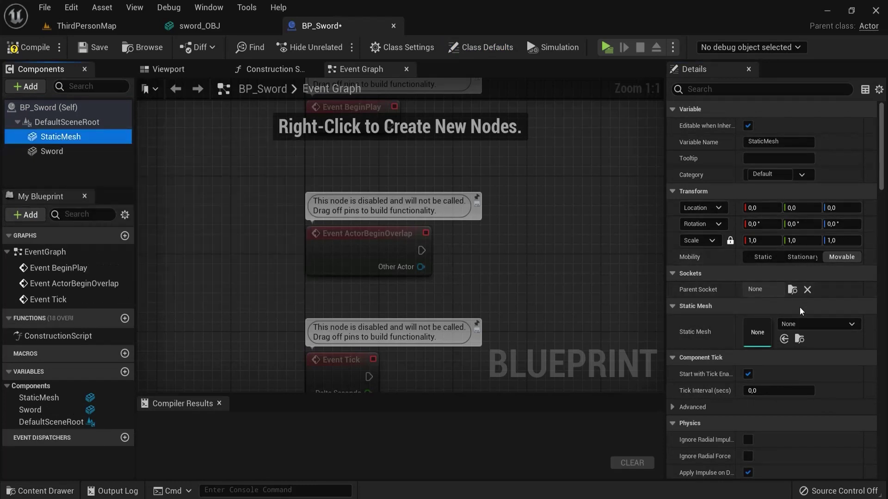
{"action": "left_click", "coordinate": [821, 329]}
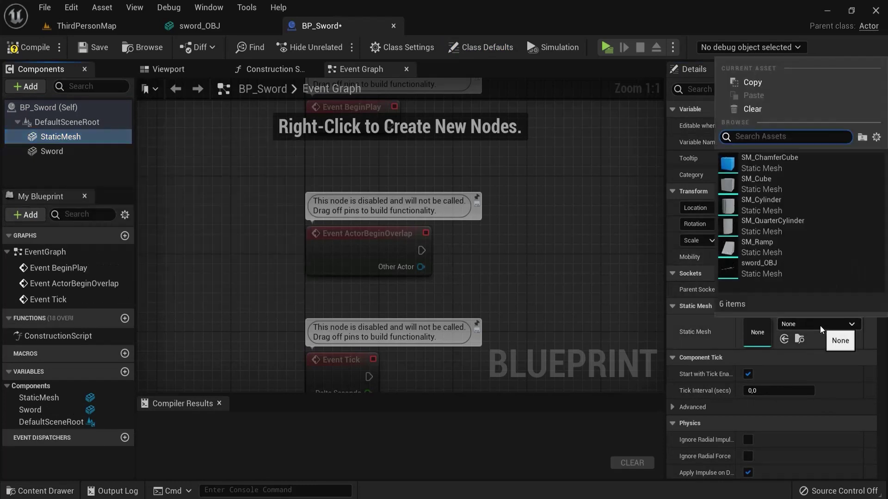
{"action": "left_click", "coordinate": [753, 270]}
{"action": "left_click", "coordinate": [168, 69]}
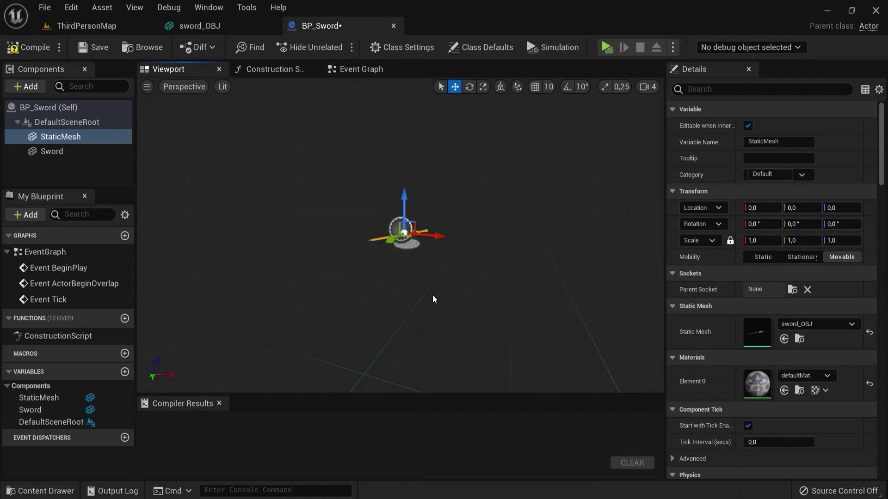
{"action": "key", "text": "Delete"}
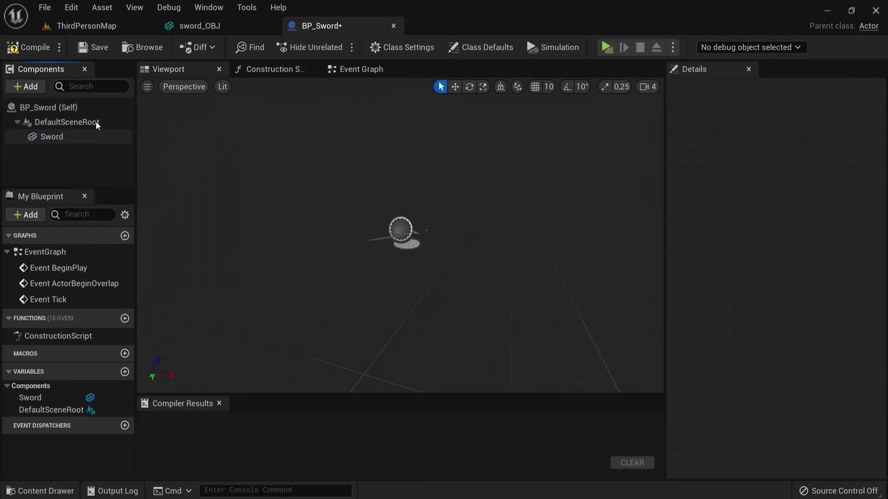
Compile and save the BP_Sword blueprint.
{"action": "left_click", "coordinate": [33, 48]}
{"action": "left_click", "coordinate": [94, 47]}
Set the Sword component's Collision Presets to NoCollision and save the blueprint.
{"action": "scroll", "coordinate": [442, 229], "scroll_direction": "up", "scroll_amount": 5}
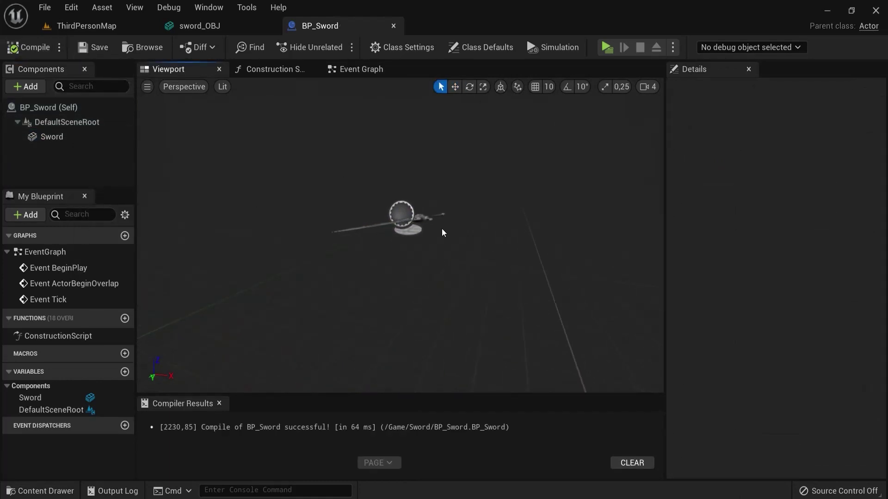
{"action": "scroll", "coordinate": [441, 228], "scroll_direction": "down", "scroll_amount": 5}
{"action": "left_click", "coordinate": [429, 210]}
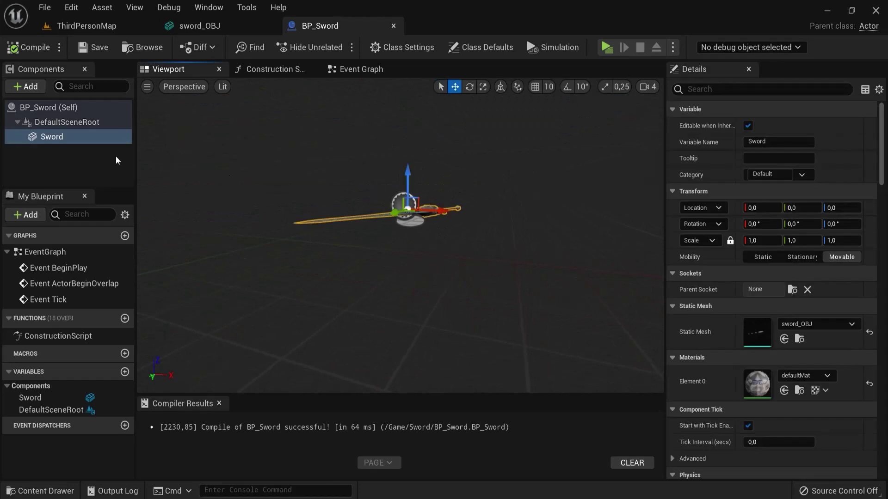
{"action": "left_click", "coordinate": [706, 93]}
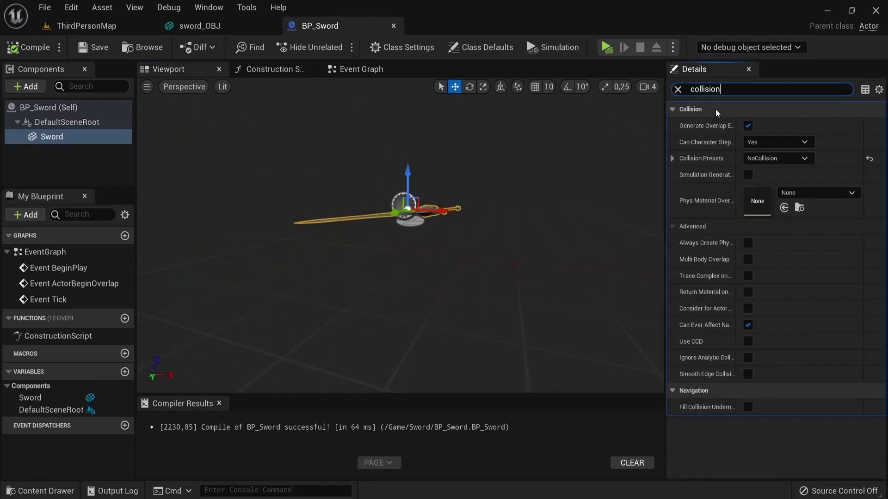
{"action": "left_click", "coordinate": [759, 161]}
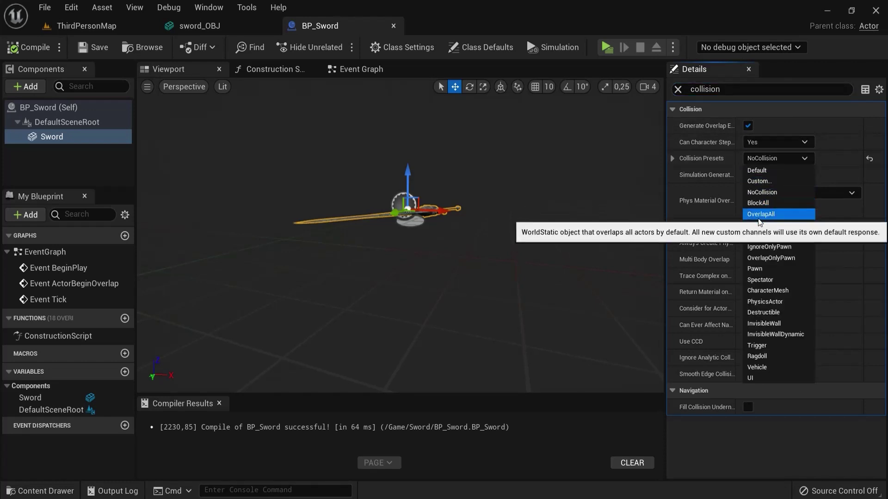
{"action": "left_click", "coordinate": [771, 192]}
{"action": "left_click", "coordinate": [94, 48]}
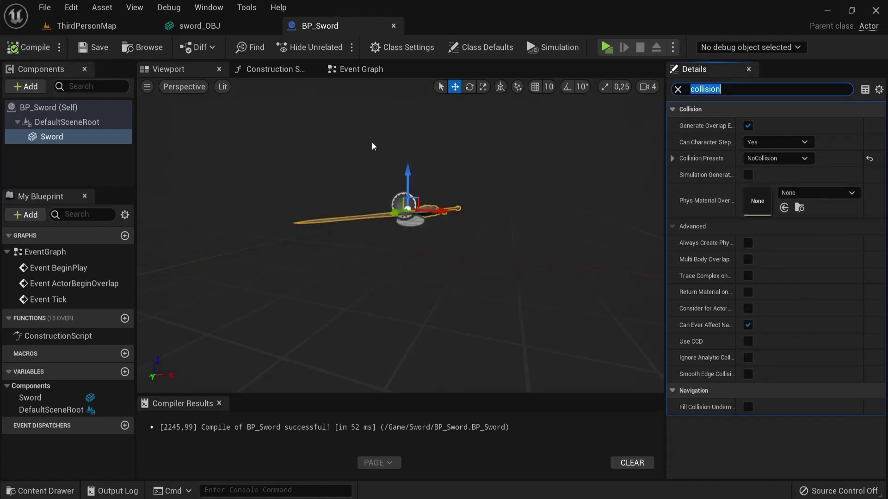
Close the BP_Sword and sword_OBJ editors and briefly play-test the level with the character.
{"action": "middle_click", "coordinate": [325, 27]}
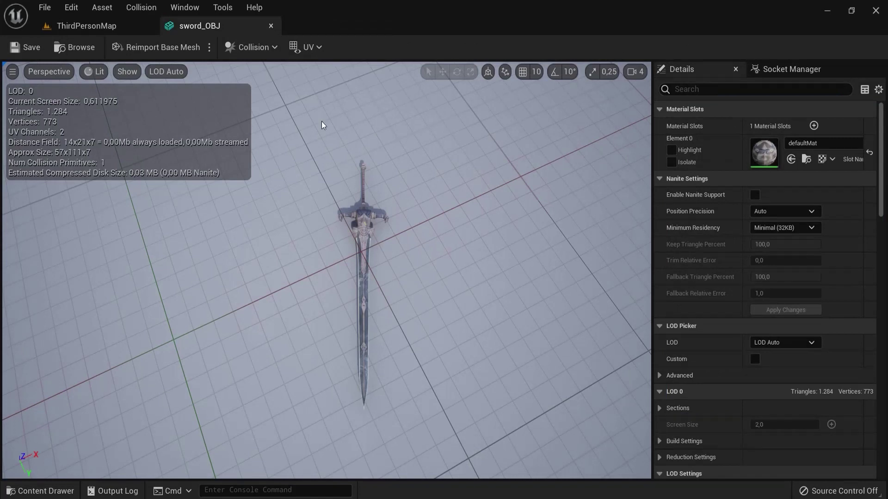
{"action": "middle_click", "coordinate": [203, 25]}
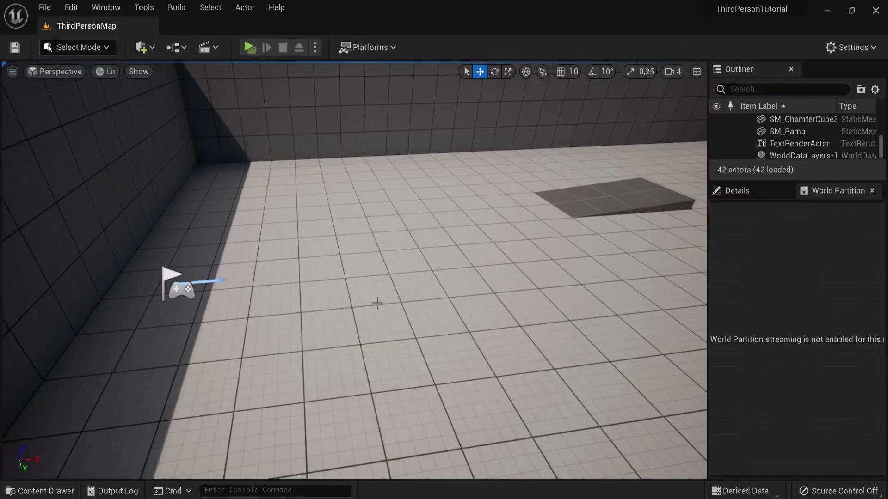
{"action": "left_click", "coordinate": [250, 47]}
{"action": "key", "text": "w"}
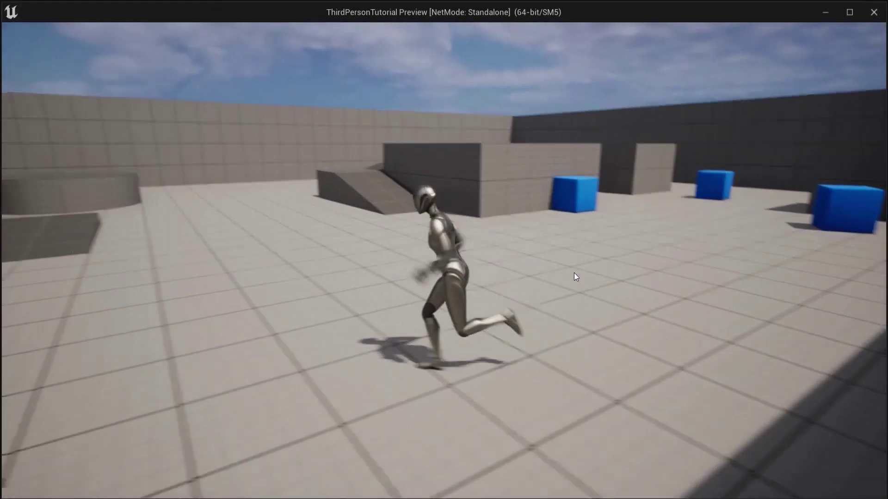
{"action": "key", "text": "Escape"}
Open the BP_ThirdPersonCharacter blueprint from the ThirdPerson Blueprints folder.
{"action": "left_click", "coordinate": [66, 493]}
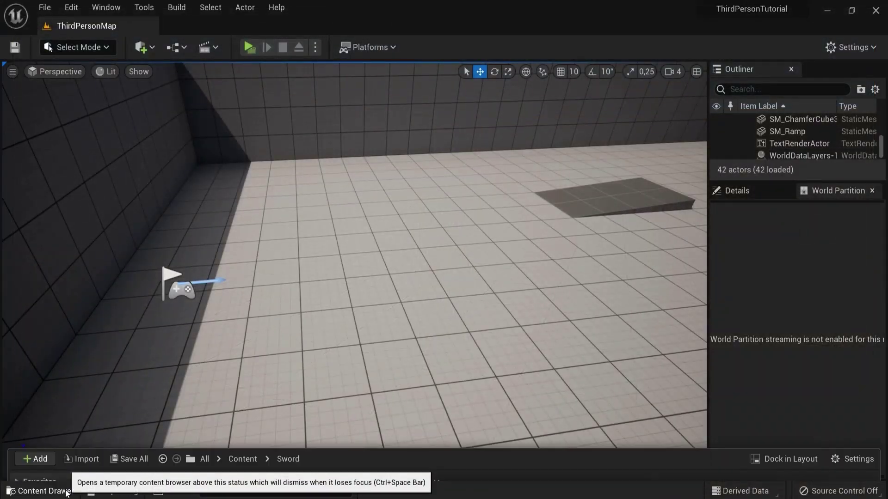
{"action": "left_click", "coordinate": [198, 405]}
{"action": "left_click", "coordinate": [241, 324]}
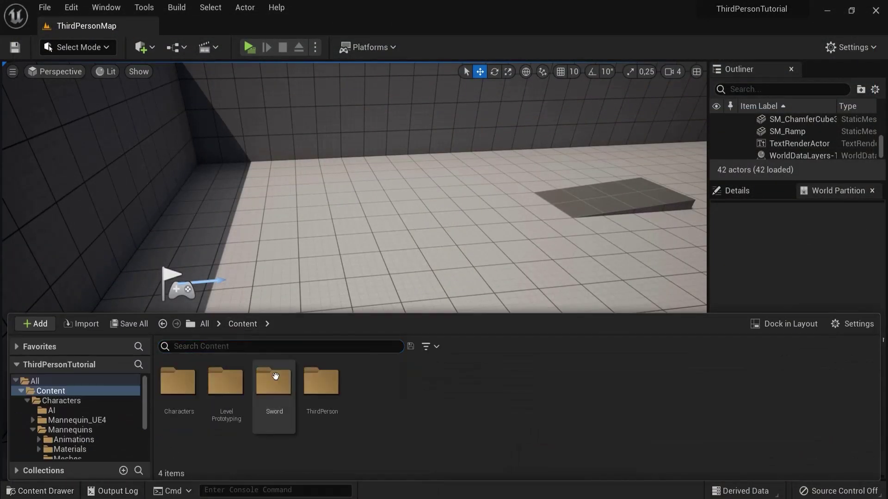
{"action": "double_click", "coordinate": [323, 386]}
{"action": "double_click", "coordinate": [178, 383]}
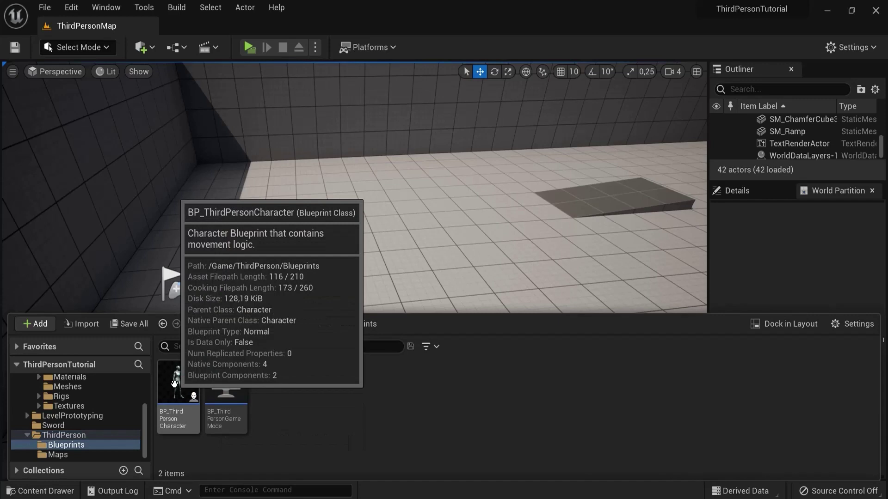
{"action": "left_click", "coordinate": [180, 384]}
{"action": "double_click", "coordinate": [181, 383]}
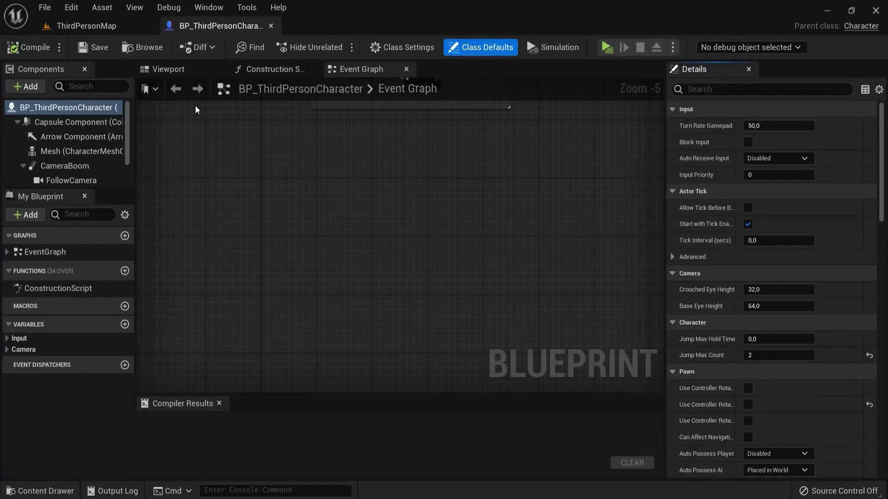
Open the SK_Mannequin skeleton by way of the character mesh's skeletal mesh asset, SKM_Quinn_Simple.
{"action": "left_click", "coordinate": [165, 73]}
{"action": "left_click", "coordinate": [399, 214]}
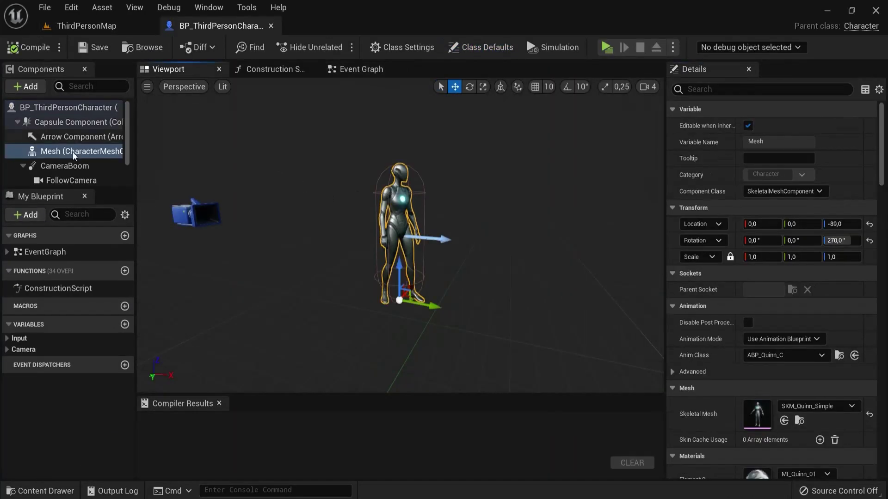
{"action": "scroll", "coordinate": [773, 278], "scroll_direction": "down", "scroll_amount": 5}
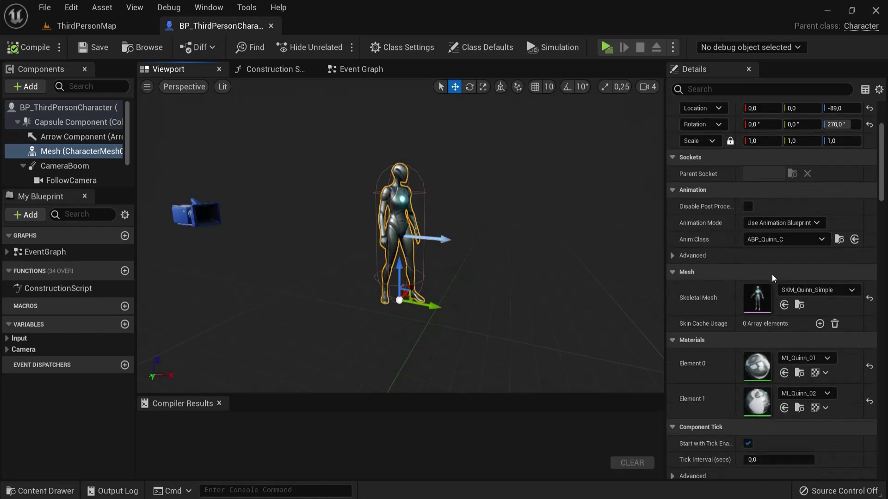
{"action": "scroll", "coordinate": [730, 268], "scroll_direction": "down", "scroll_amount": 1}
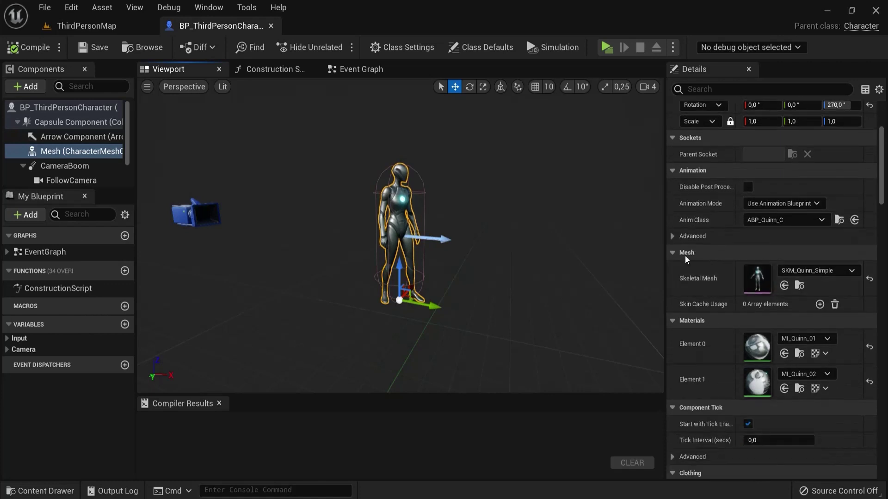
{"action": "left_click", "coordinate": [800, 285]}
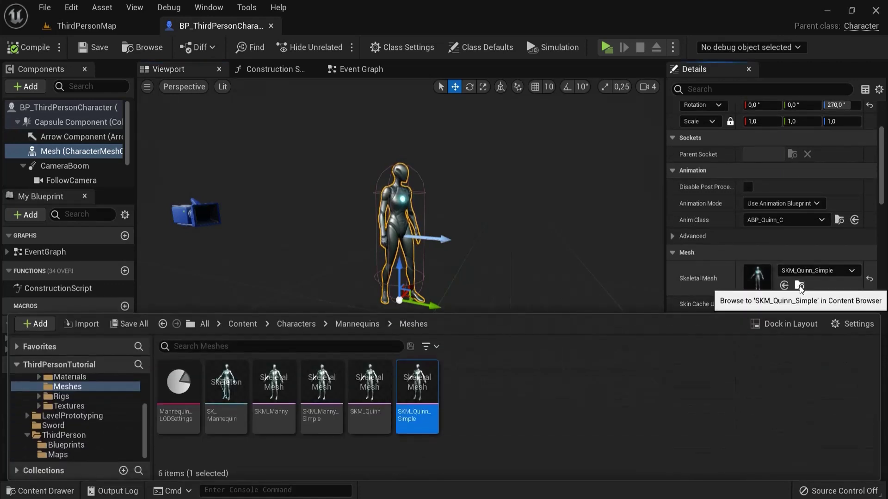
{"action": "double_click", "coordinate": [417, 393]}
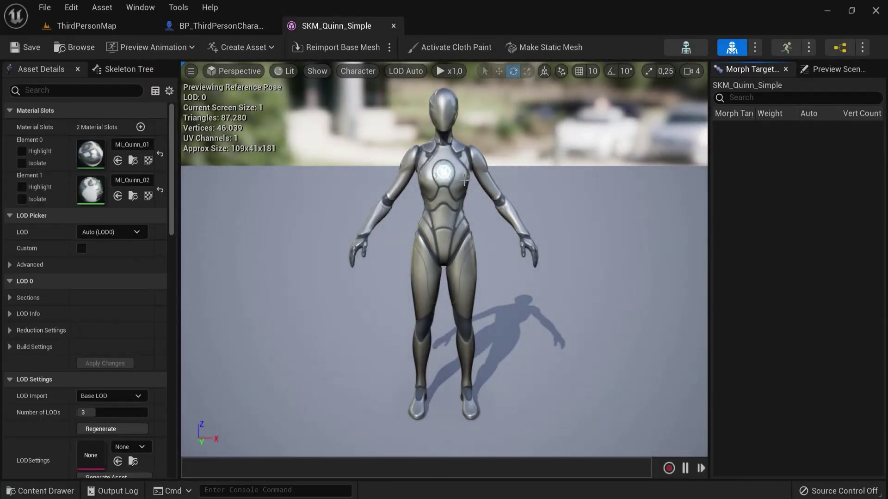
{"action": "left_click", "coordinate": [687, 48]}
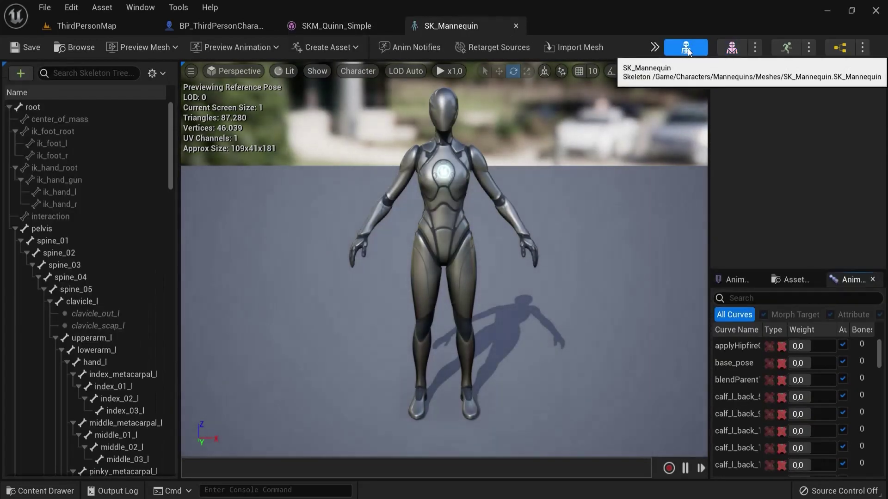
Search the skeleton tree for "hand" and select the hand_r bone.
{"action": "scroll", "coordinate": [66, 230], "scroll_direction": "down", "scroll_amount": 3}
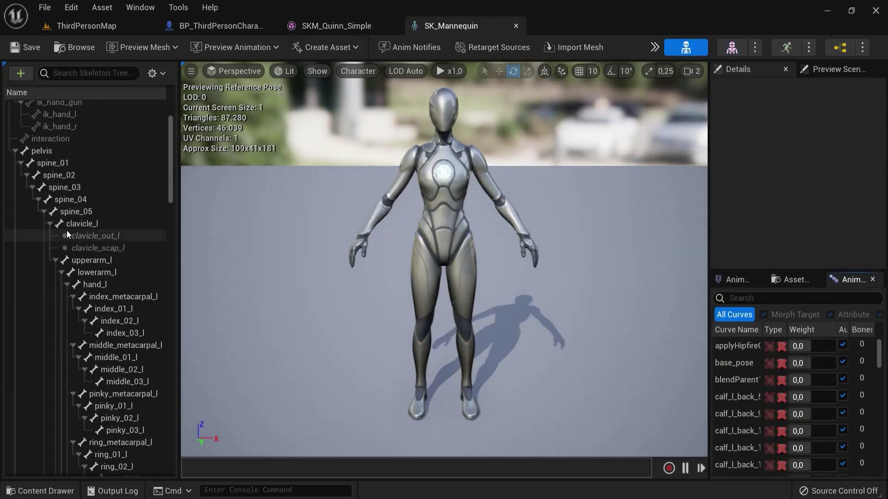
{"action": "left_click", "coordinate": [70, 209]}
{"action": "left_click", "coordinate": [91, 307]}
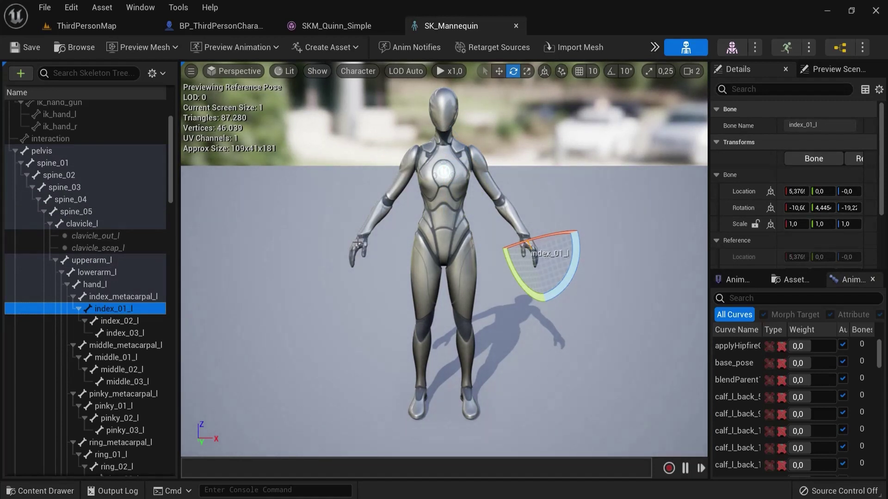
{"action": "left_click", "coordinate": [102, 72]}
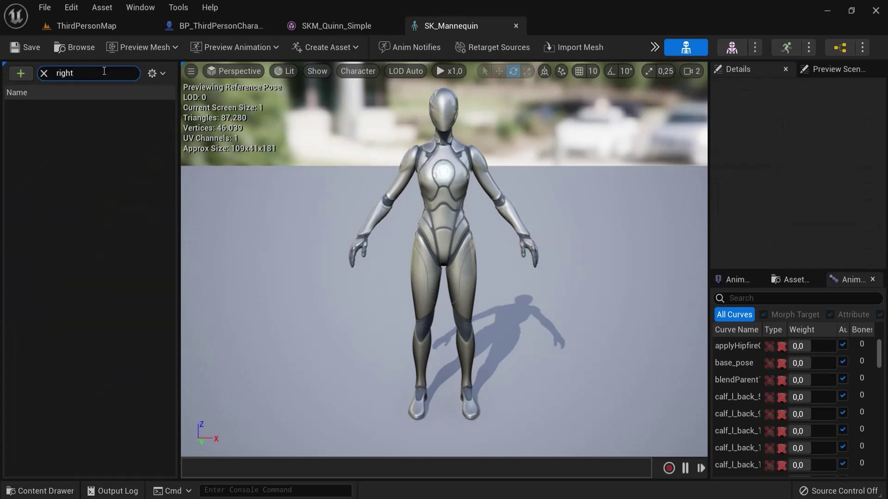
{"action": "type", "text": "hand"}
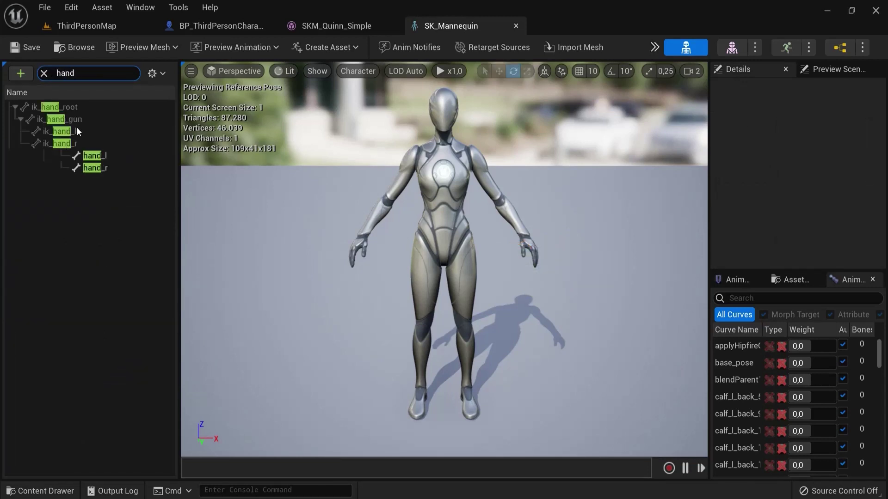
{"action": "left_click", "coordinate": [97, 168]}
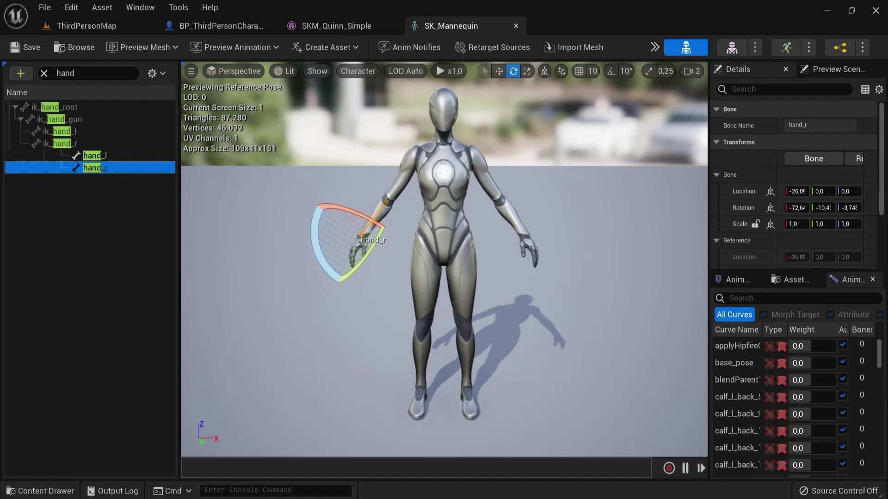
Add a socket to the hand_r bone and name it WeaponSocket.
{"action": "right_click", "coordinate": [91, 170]}
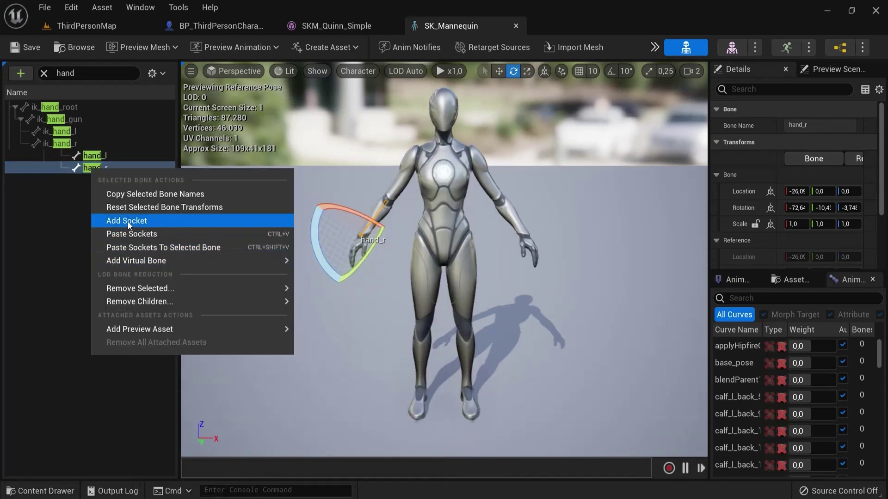
{"action": "left_click", "coordinate": [128, 221]}
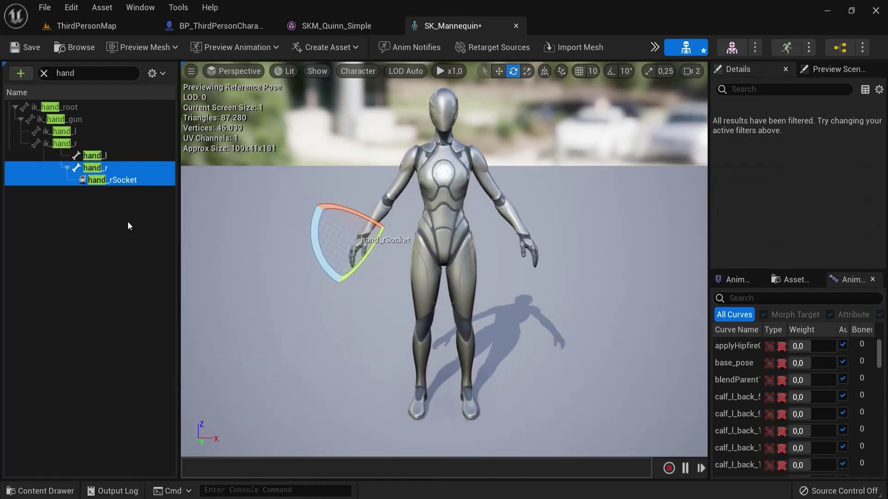
{"action": "left_click", "coordinate": [110, 181]}
{"action": "type", "text": "WeaponSocket"}
{"action": "key", "text": "Return"}
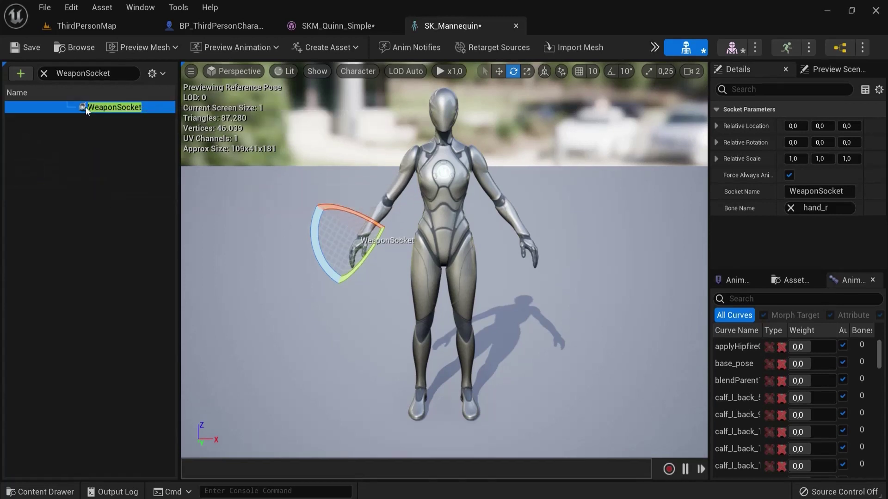
Add the sword_OBJ static mesh as a preview asset on WeaponSocket.
{"action": "right_click", "coordinate": [115, 109]}
{"action": "mouse_move", "coordinate": [182, 256]}
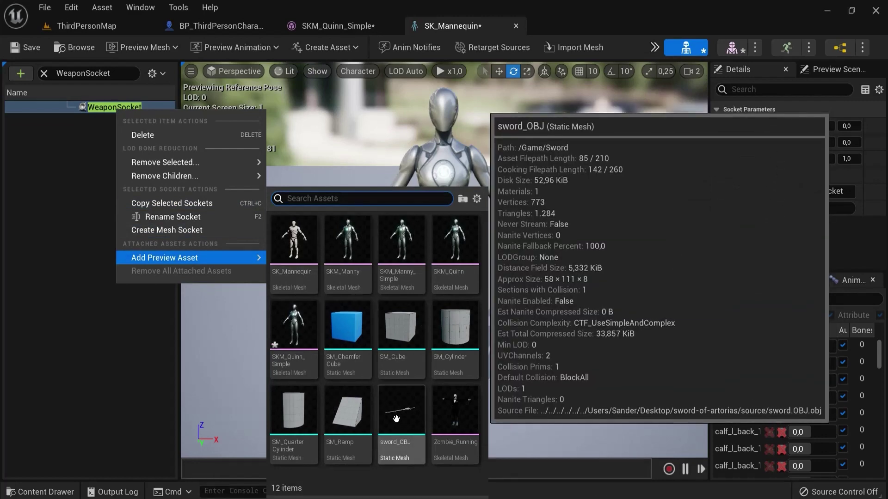
{"action": "left_click", "coordinate": [396, 419]}
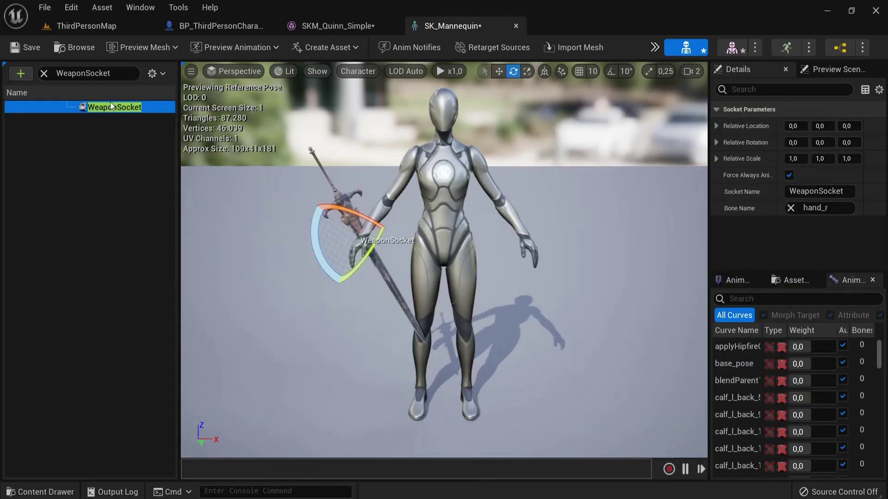
Move and rotate WeaponSocket to bring the sword near the right hand, at location about -15.4, 8.6, 7.9 and X rotation about -60.4.
{"action": "left_click", "coordinate": [424, 225]}
{"action": "left_click", "coordinate": [124, 109]}
{"action": "left_click", "coordinate": [499, 71]}
{"action": "left_click_drag", "start_coordinate": [373, 212], "coordinate": [389, 276]}
{"action": "key", "text": "e"}
{"action": "key", "text": "w"}
{"action": "left_click_drag", "start_coordinate": [390, 225], "coordinate": [382, 238]}
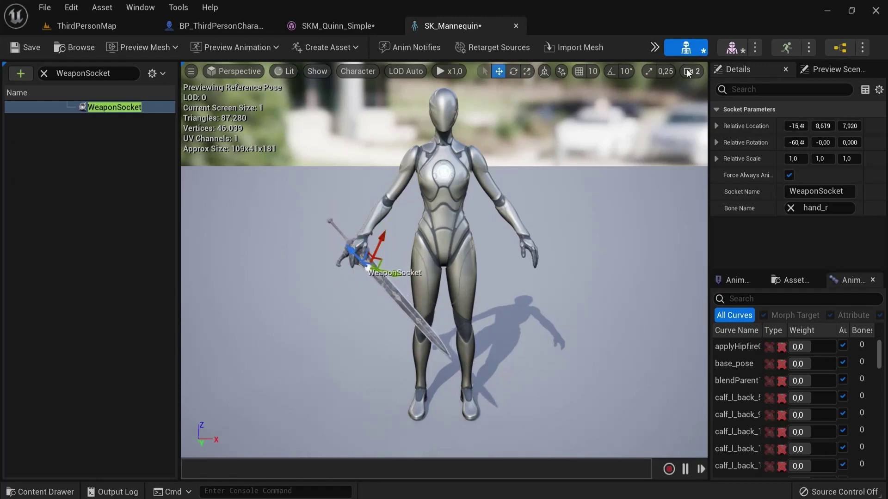
Move WeaponSocket so the sword's grip lines up with the right hand, at location about -26.4, 13.6, 27.3.
{"action": "left_click", "coordinate": [692, 71]}
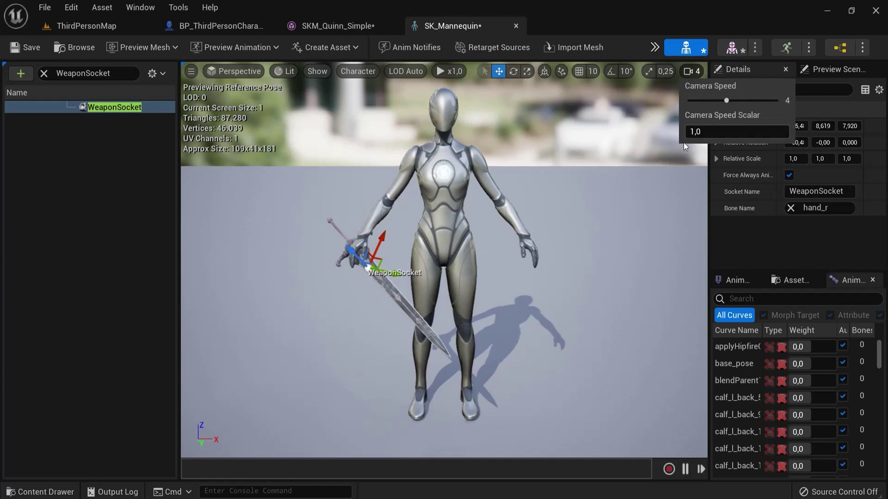
{"action": "scroll", "coordinate": [552, 212], "scroll_direction": "up", "scroll_amount": 5}
{"action": "scroll", "coordinate": [542, 216], "scroll_direction": "down", "scroll_amount": 5}
{"action": "scroll", "coordinate": [551, 212], "scroll_direction": "up", "scroll_amount": 3}
{"action": "scroll", "coordinate": [551, 212], "scroll_direction": "up", "scroll_amount": 4}
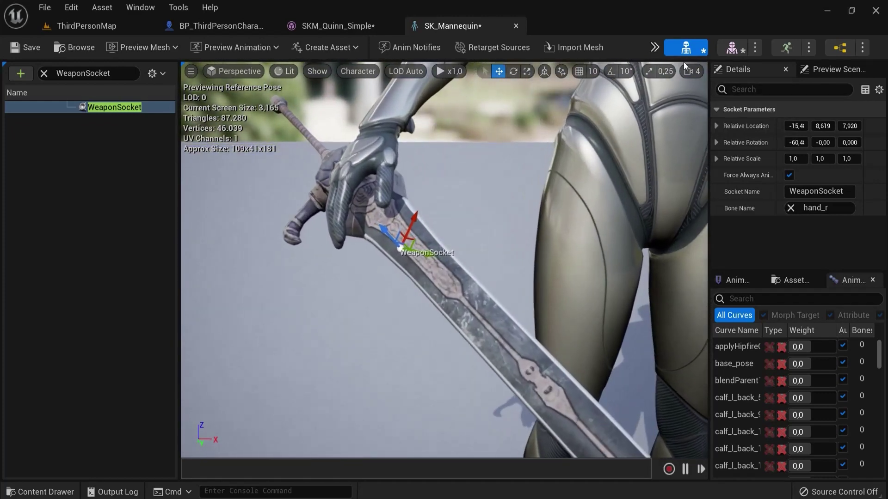
{"action": "left_click", "coordinate": [689, 71]}
{"action": "left_click_drag", "start_coordinate": [626, 141], "coordinate": [487, 227], "text": "alt"}
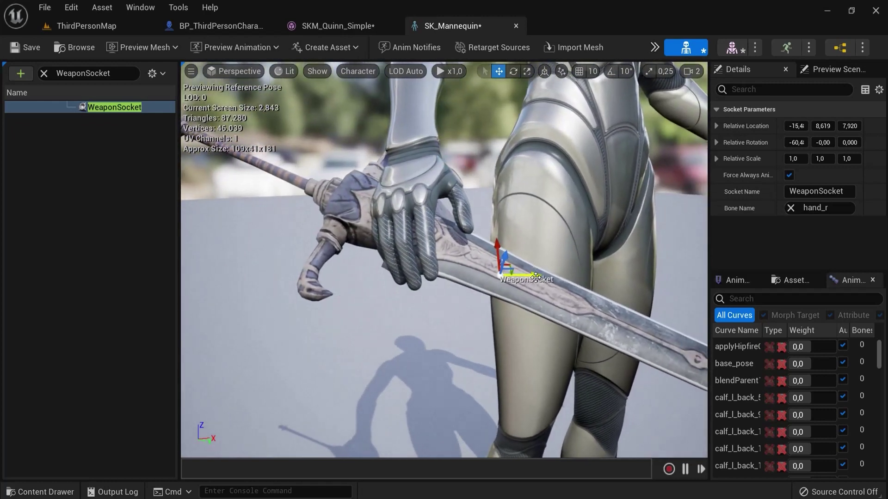
{"action": "left_click_drag", "start_coordinate": [509, 271], "coordinate": [687, 287]}
{"action": "left_click_drag", "start_coordinate": [650, 246], "coordinate": [673, 325]}
{"action": "right_click_drag", "start_coordinate": [639, 284], "coordinate": [676, 290]}
{"action": "left_click_drag", "start_coordinate": [567, 313], "coordinate": [576, 294]}
{"action": "left_click_drag", "start_coordinate": [367, 210], "coordinate": [598, 206], "text": "alt"}
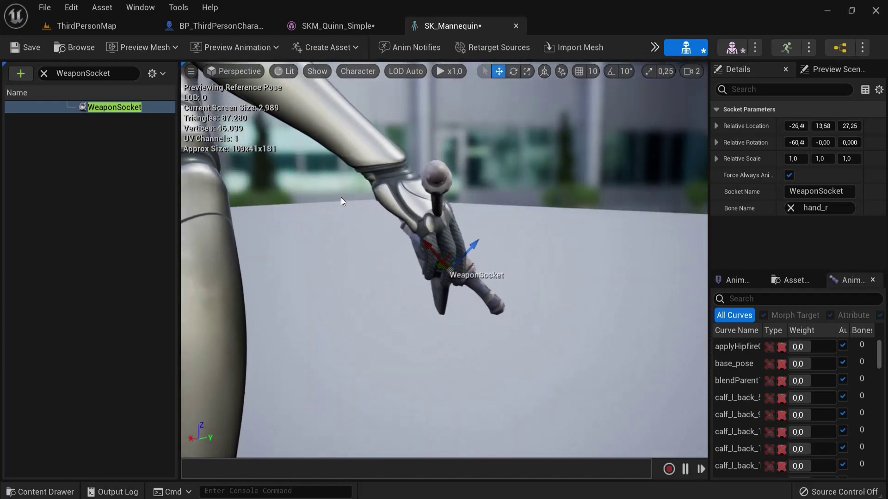
Align the sword's grip with the palm by adjusting WeaponSocket to X rotation about -76.9 and location about -24.9, 8.0, 28.6.
{"action": "middle_click_drag", "start_coordinate": [343, 204], "coordinate": [408, 224], "text": "alt"}
{"action": "left_click_drag", "start_coordinate": [408, 224], "coordinate": [365, 227], "text": "alt"}
{"action": "right_click_drag", "start_coordinate": [365, 227], "coordinate": [486, 230]}
{"action": "key", "text": "e"}
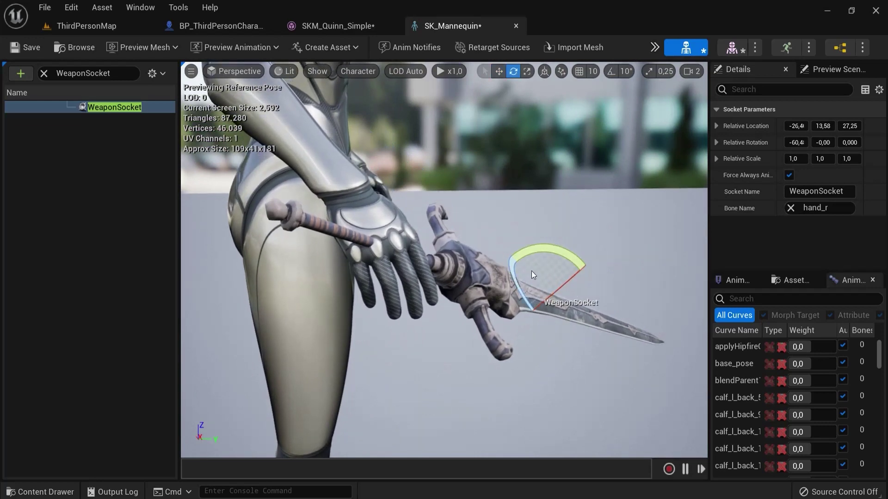
{"action": "left_click_drag", "start_coordinate": [569, 278], "coordinate": [534, 251]}
{"action": "right_click_drag", "start_coordinate": [426, 224], "coordinate": [386, 216]}
{"action": "left_click_drag", "start_coordinate": [485, 227], "coordinate": [399, 226]}
{"action": "key", "text": "e"}
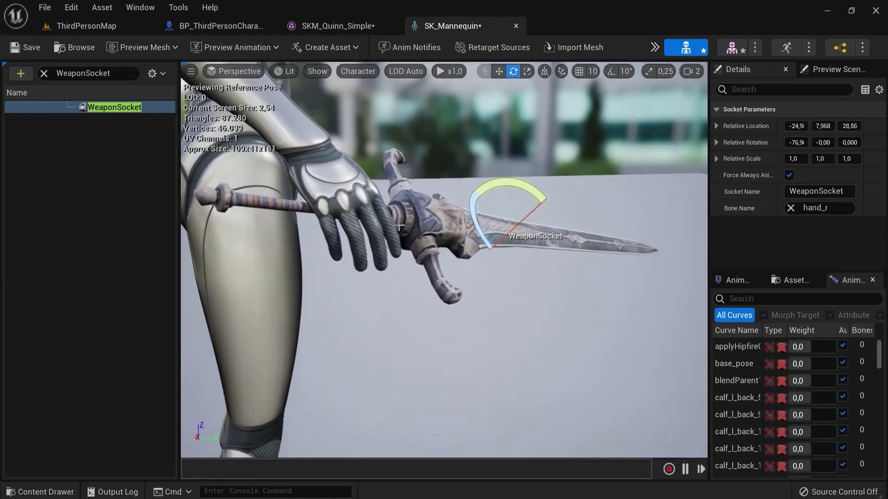
Fine-tune WeaponSocket to rotation about -76.9, -0.5, 2.3 and location about -24.9, 6.6, 28.9, and save the skeleton.
{"action": "right_click_drag", "start_coordinate": [400, 227], "coordinate": [518, 224]}
{"action": "left_click_drag", "start_coordinate": [526, 224], "coordinate": [525, 204]}
{"action": "key", "text": "w"}
{"action": "left_click_drag", "start_coordinate": [527, 180], "coordinate": [467, 191], "text": "alt"}
{"action": "scroll", "coordinate": [507, 170], "scroll_direction": "down", "scroll_amount": 5}
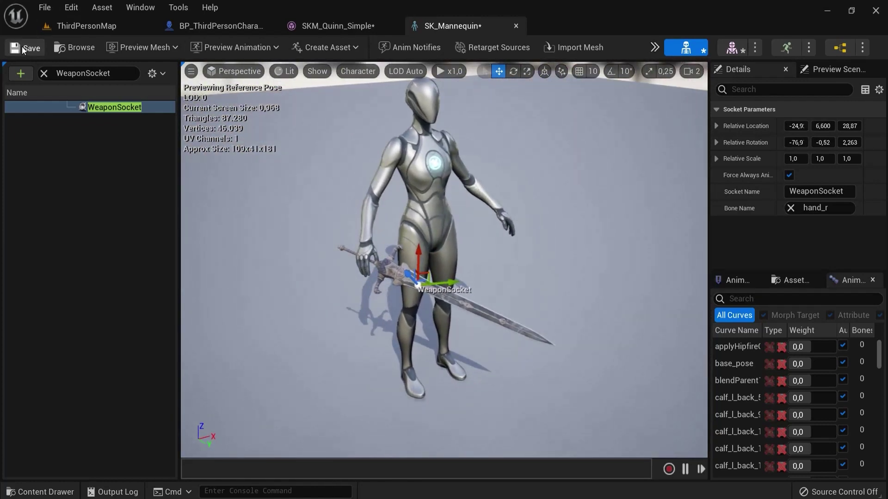
{"action": "left_click", "coordinate": [115, 107]}
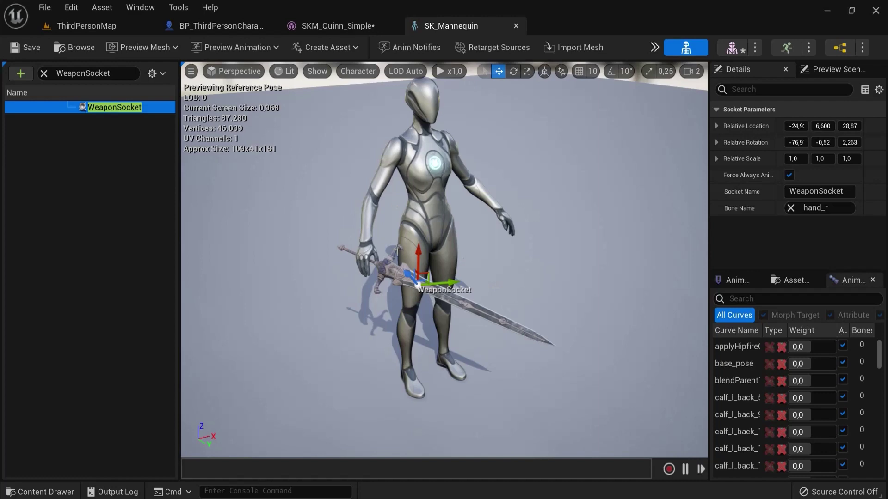
Open the Event Graph of the BP_ThirdPersonCharacter blueprint.
{"action": "left_click", "coordinate": [231, 26]}
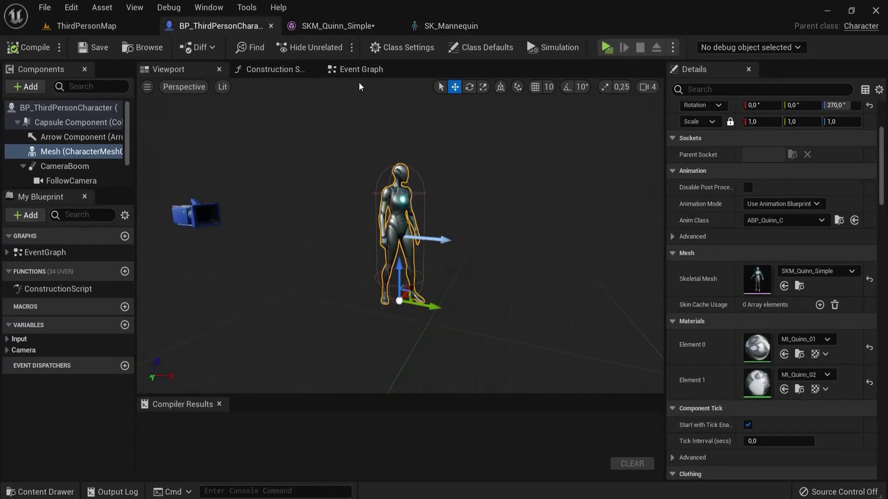
{"action": "left_click", "coordinate": [361, 69]}
{"action": "scroll", "coordinate": [359, 203], "scroll_direction": "down", "scroll_amount": 1}
{"action": "right_click_drag", "start_coordinate": [423, 204], "coordinate": [430, 337]}
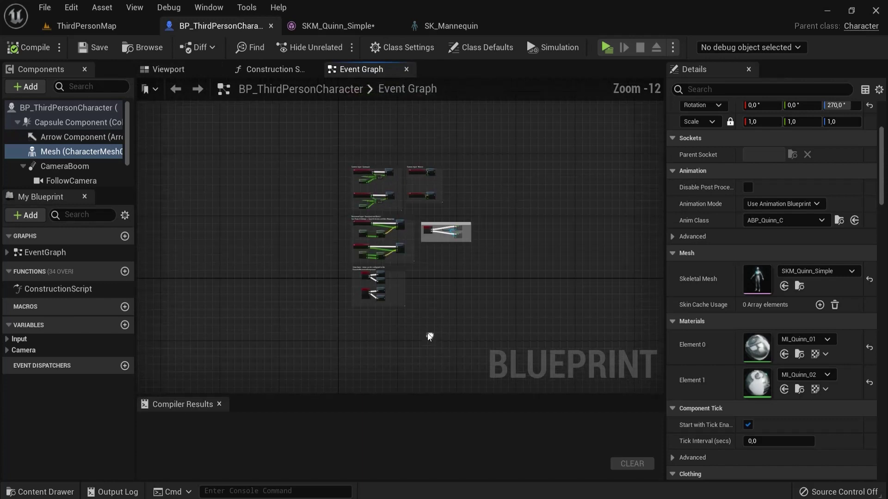
{"action": "right_click_drag", "start_coordinate": [416, 246], "coordinate": [421, 142]}
{"action": "scroll", "coordinate": [395, 237], "scroll_direction": "up", "scroll_amount": 6}
{"action": "scroll", "coordinate": [388, 268], "scroll_direction": "up", "scroll_amount": 6}
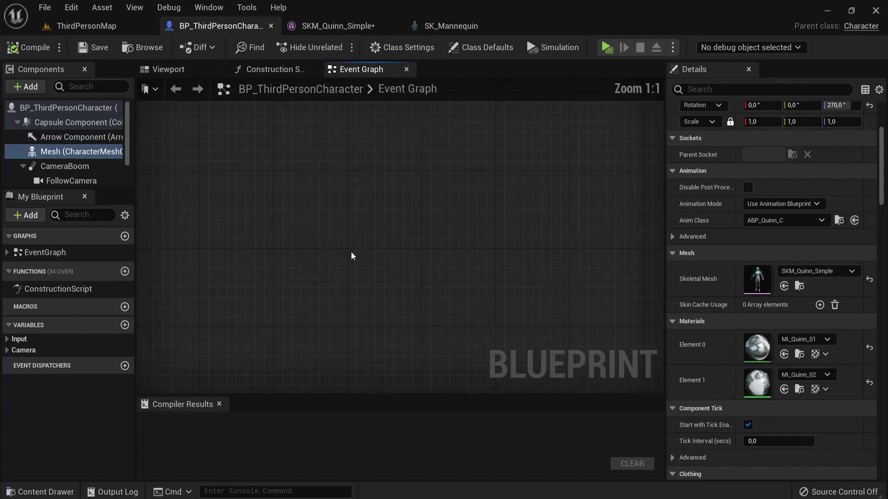
Add an E keyboard event node in an empty area of the Event Graph.
{"action": "right_click", "coordinate": [322, 218]}
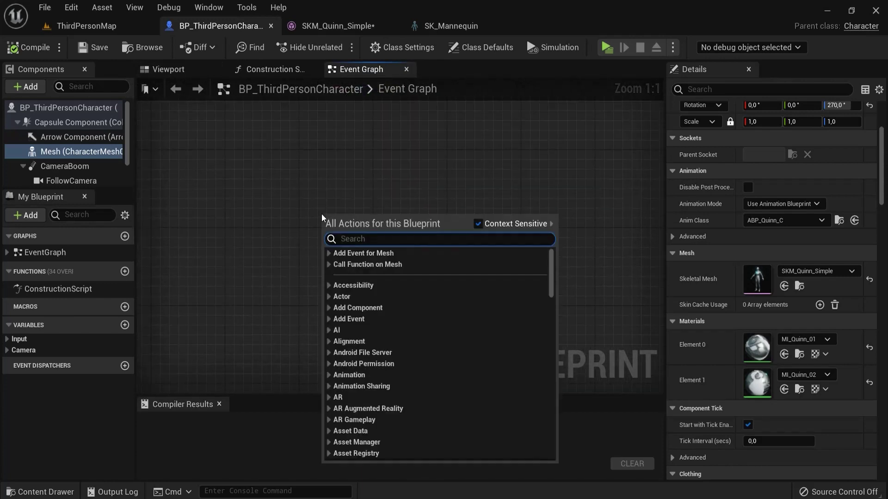
{"action": "type", "text": "e keyboar"}
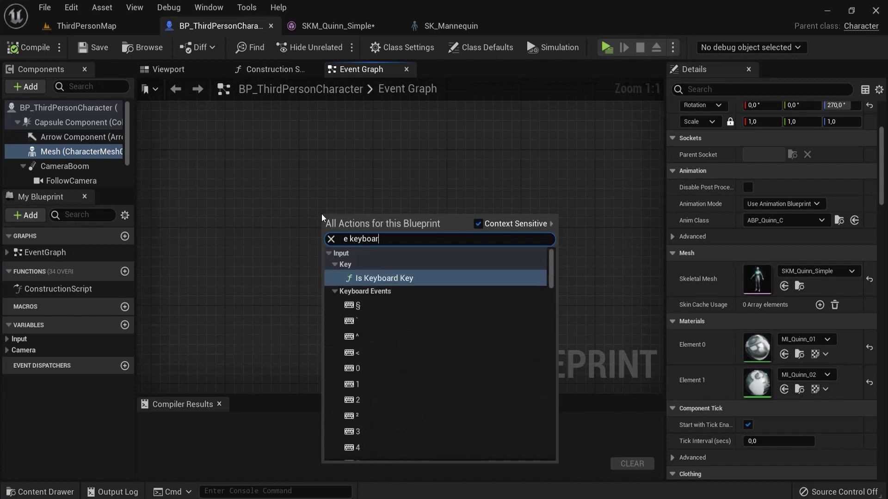
{"action": "type", "text": "d"}
{"action": "scroll", "coordinate": [381, 367], "scroll_direction": "down", "scroll_amount": 10}
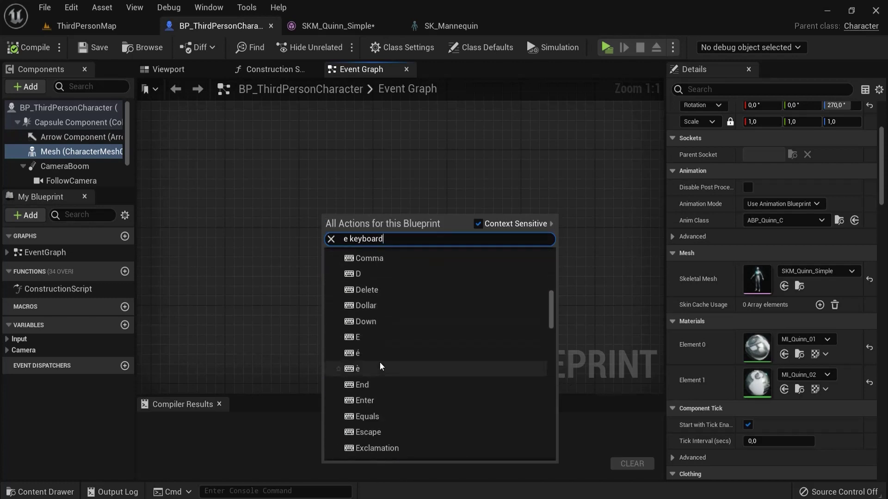
{"action": "left_click", "coordinate": [372, 337]}
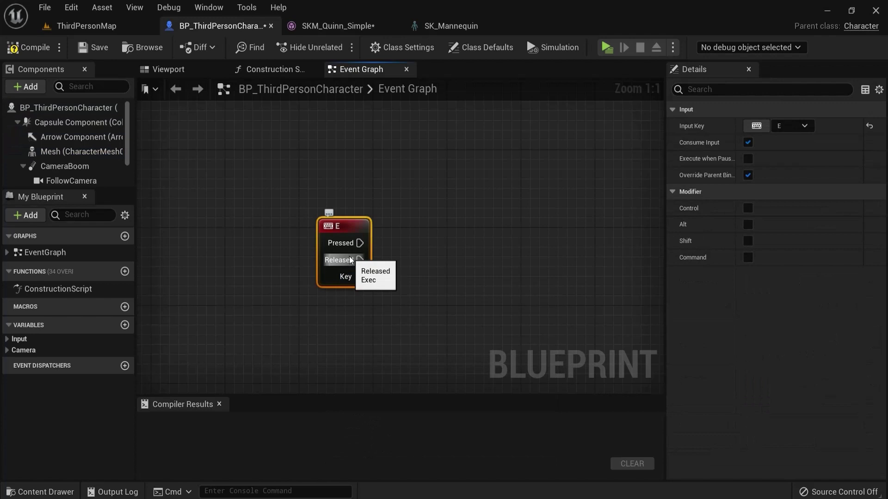
Add a Spawn Actor from Class node connected to the E event's Pressed output and place it beside the event.
{"action": "right_click_drag", "start_coordinate": [461, 266], "coordinate": [311, 198]}
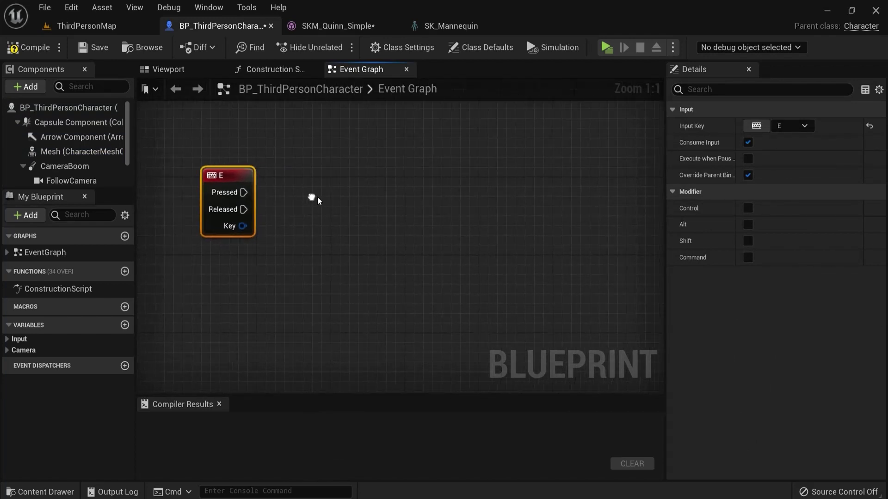
{"action": "left_click_drag", "start_coordinate": [247, 192], "coordinate": [399, 197]}
{"action": "type", "text": "spawn"}
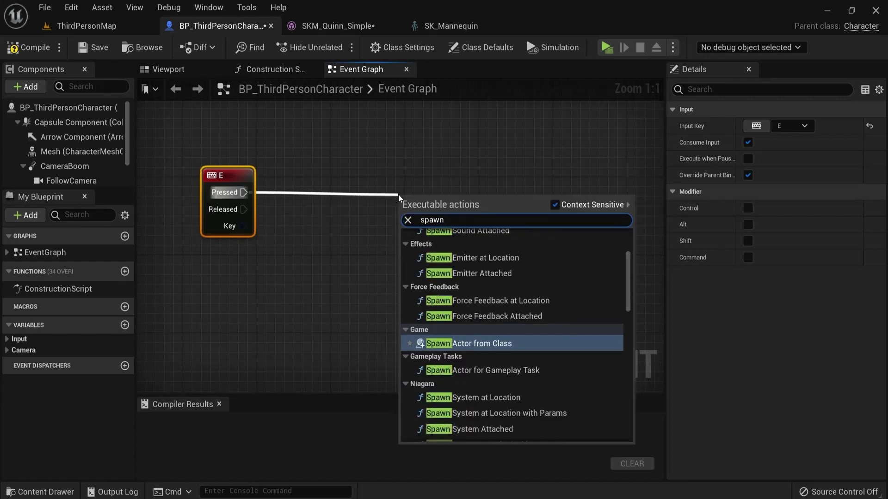
{"action": "type", "text": "acto"}
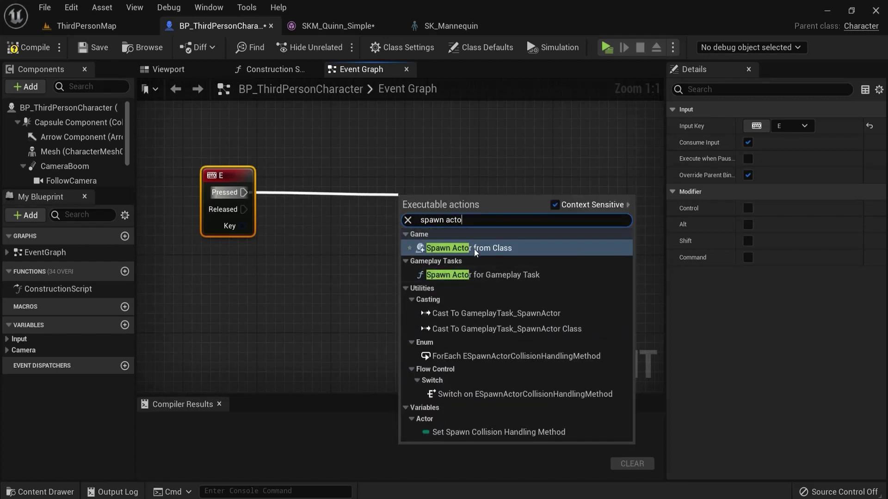
{"action": "left_click", "coordinate": [475, 249]}
{"action": "left_click_drag", "start_coordinate": [447, 183], "coordinate": [415, 181]}
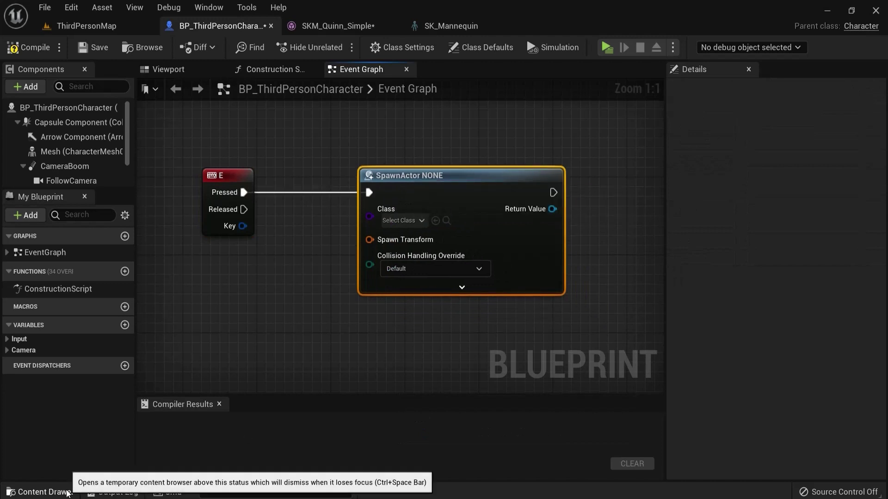
Set the SpawnActor node's Class to BP_Sword.
{"action": "left_click", "coordinate": [409, 221]}
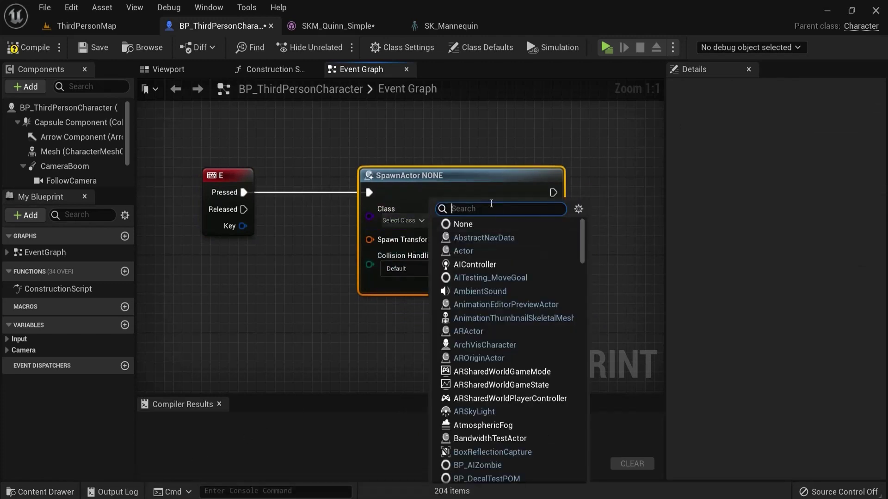
{"action": "type", "text": "sword"}
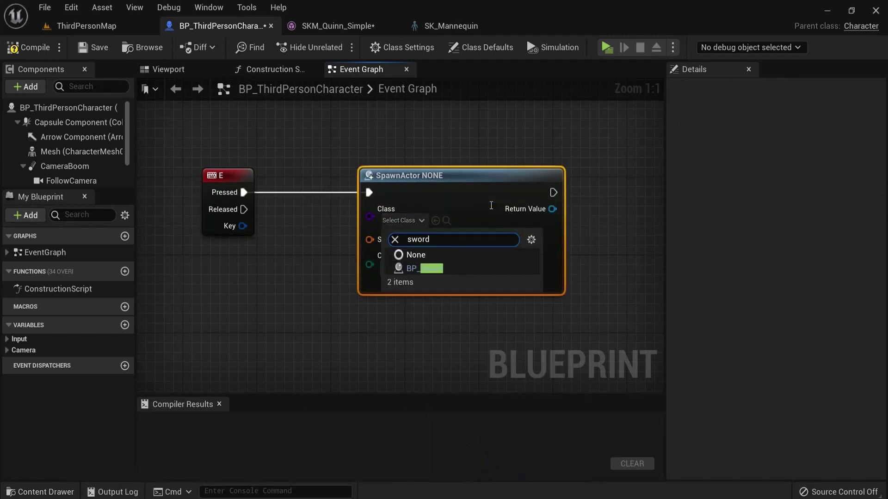
{"action": "left_click", "coordinate": [428, 269]}
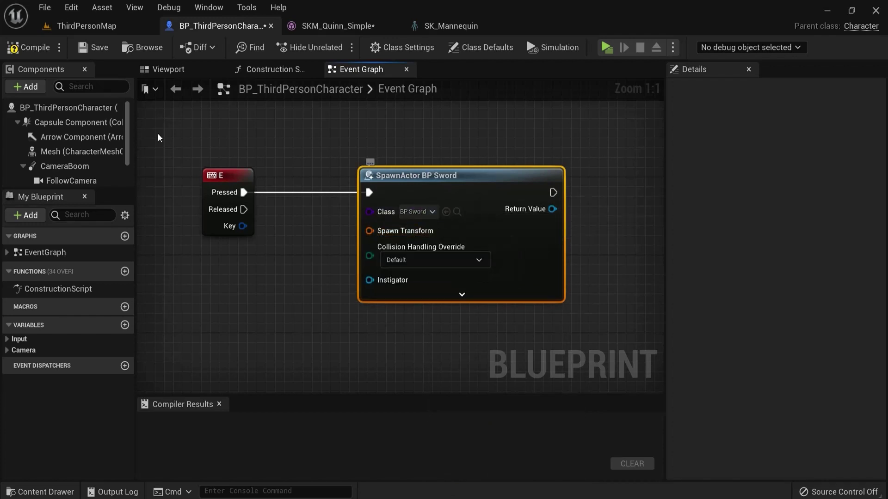
Add a reference to the character's Mesh component to the graph, below the E event node.
{"action": "left_click", "coordinate": [68, 149]}
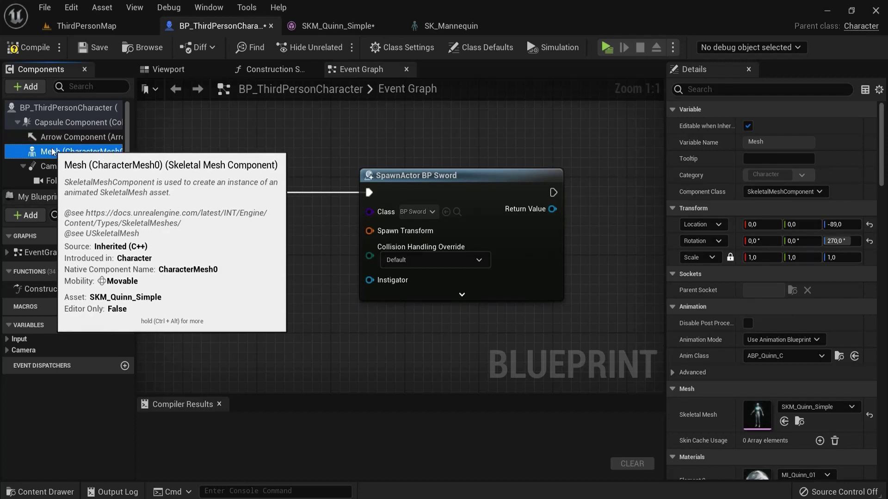
{"action": "left_click_drag", "start_coordinate": [51, 149], "coordinate": [205, 289]}
{"action": "right_click_drag", "start_coordinate": [235, 275], "coordinate": [290, 287]}
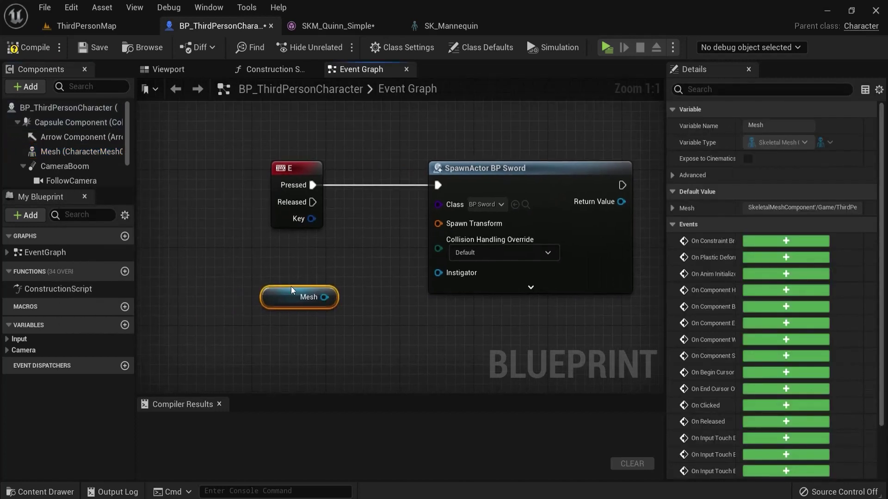
Add a Get Socket Transform node from the Mesh reference and arrange both nodes below the E event.
{"action": "left_click_drag", "start_coordinate": [278, 299], "coordinate": [214, 298]}
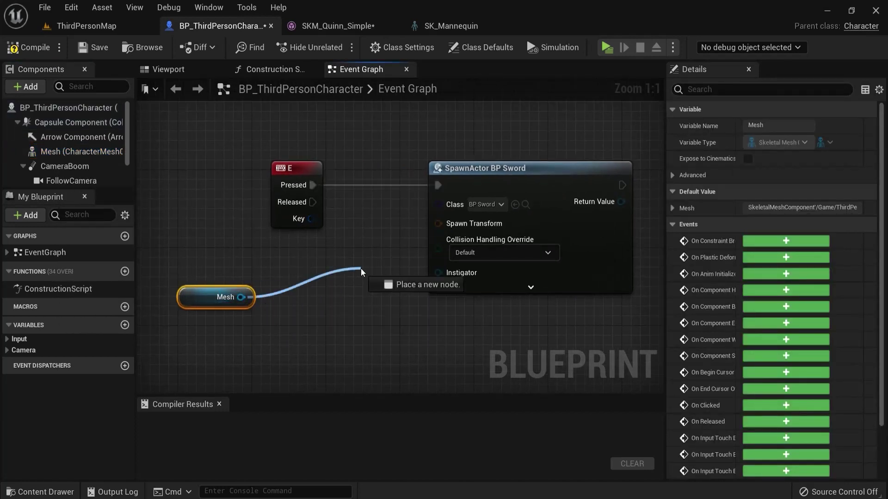
{"action": "left_click_drag", "start_coordinate": [360, 269], "coordinate": [364, 269]}
{"action": "type", "text": "get"}
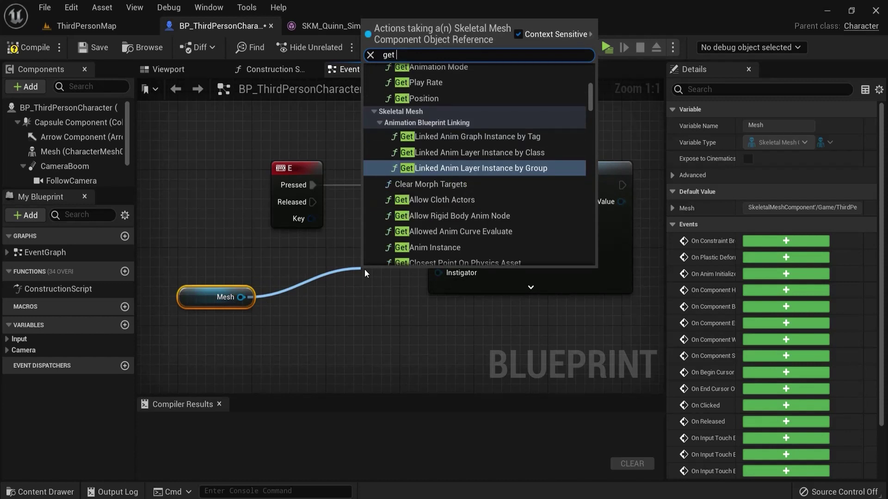
{"action": "type", "text": " socket"}
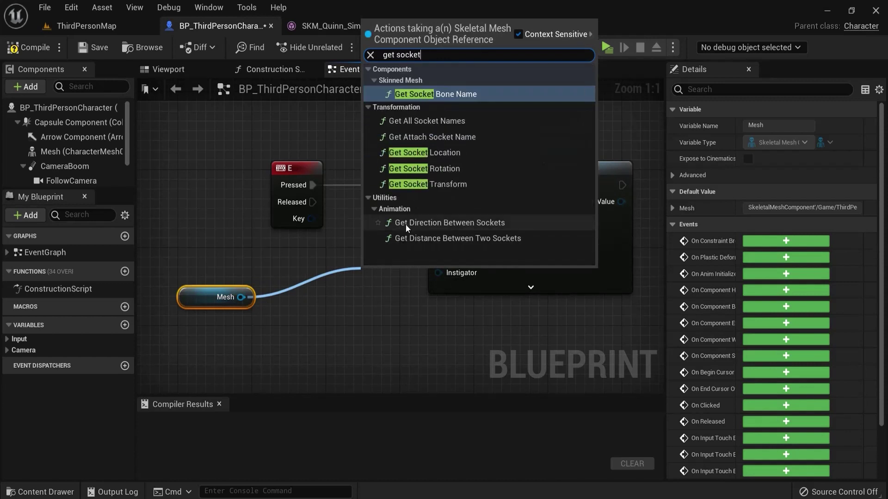
{"action": "left_click", "coordinate": [444, 185]}
{"action": "left_click_drag", "start_coordinate": [384, 271], "coordinate": [273, 299]}
{"action": "left_click_drag", "start_coordinate": [344, 278], "coordinate": [271, 269]}
{"action": "left_click", "coordinate": [229, 244]}
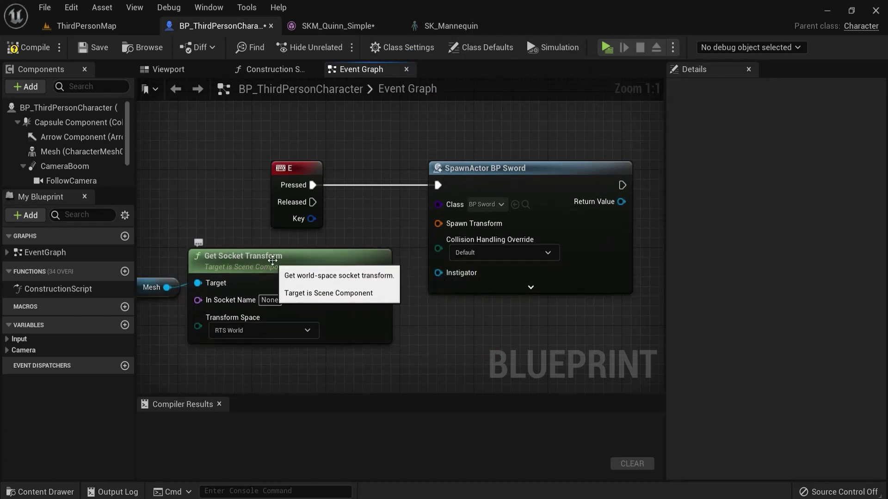
Connect Get Socket Transform's Return Value to SpawnActor's Spawn Transform and set In Socket Name to WeaponSocket.
{"action": "right_click_drag", "start_coordinate": [359, 236], "coordinate": [405, 224]}
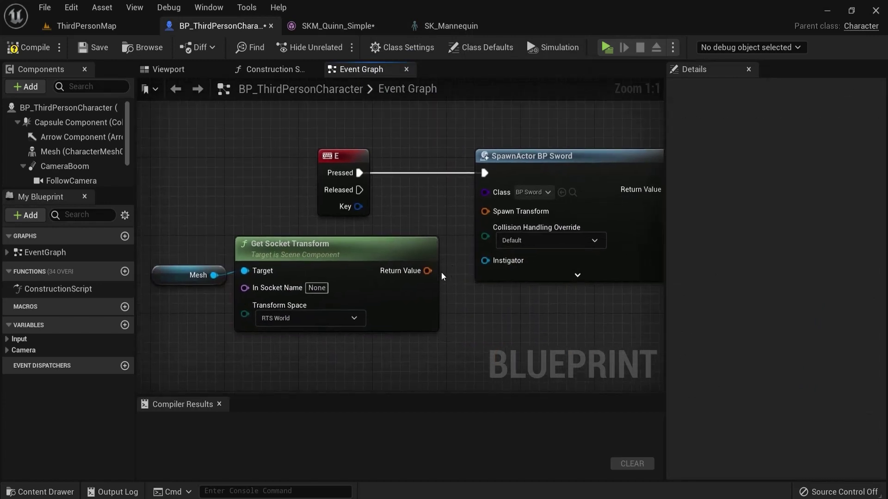
{"action": "left_click_drag", "start_coordinate": [486, 212], "coordinate": [487, 212]}
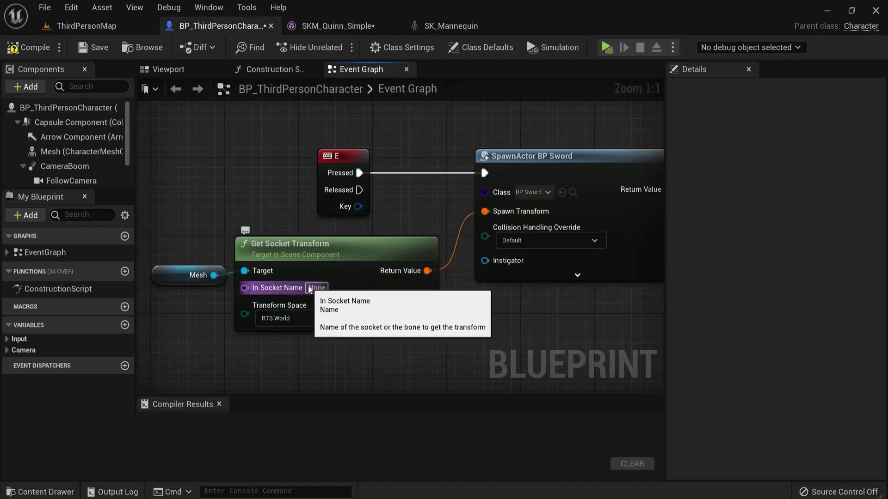
{"action": "type", "text": "WeaponSocket"}
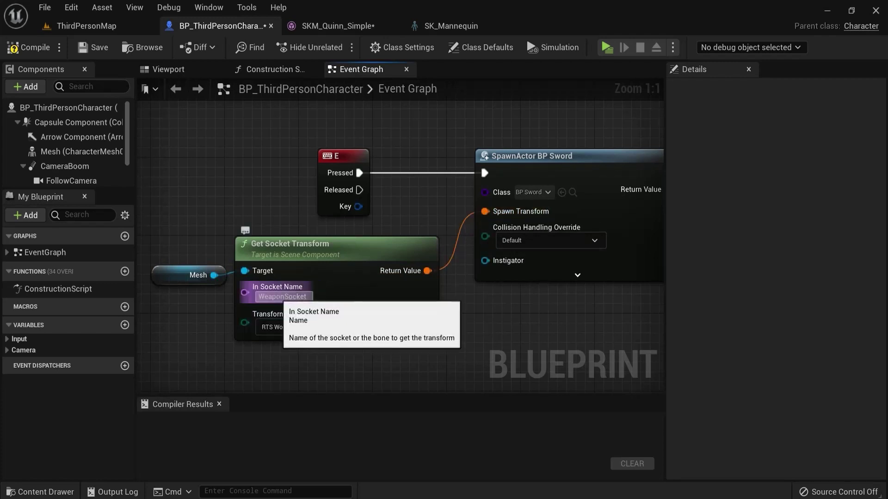
{"action": "key", "text": "Return"}
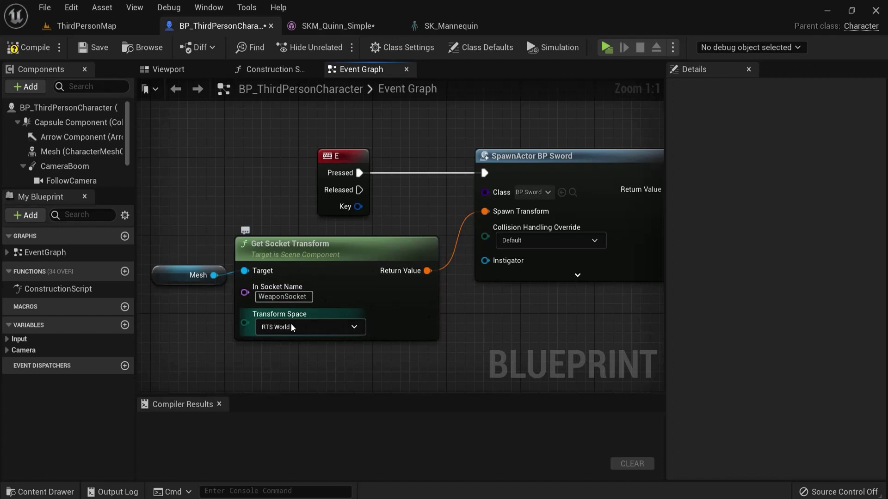
Add an Attach Actor To Component node from SpawnActor's Return Value and align it with the SpawnActor node.
{"action": "right_click_drag", "start_coordinate": [537, 328], "coordinate": [386, 291]}
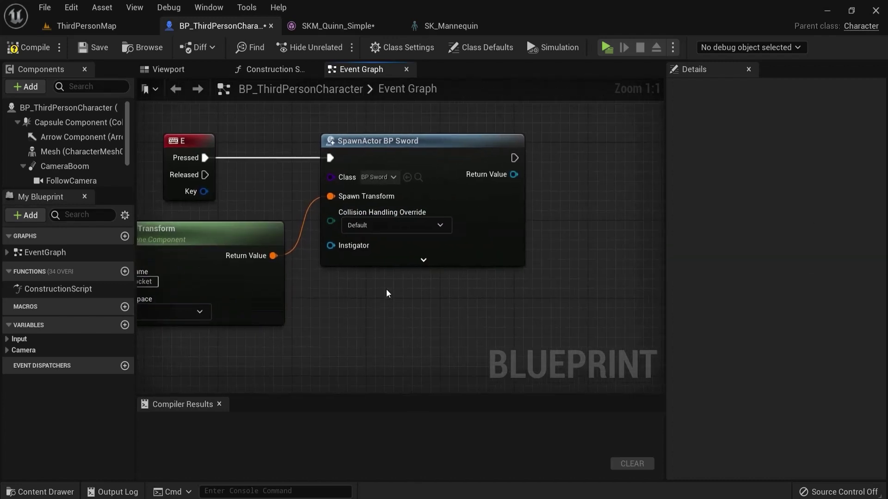
{"action": "right_click_drag", "start_coordinate": [485, 290], "coordinate": [376, 304]}
{"action": "left_click_drag", "start_coordinate": [391, 190], "coordinate": [522, 192]}
{"action": "type", "text": "attach ac"}
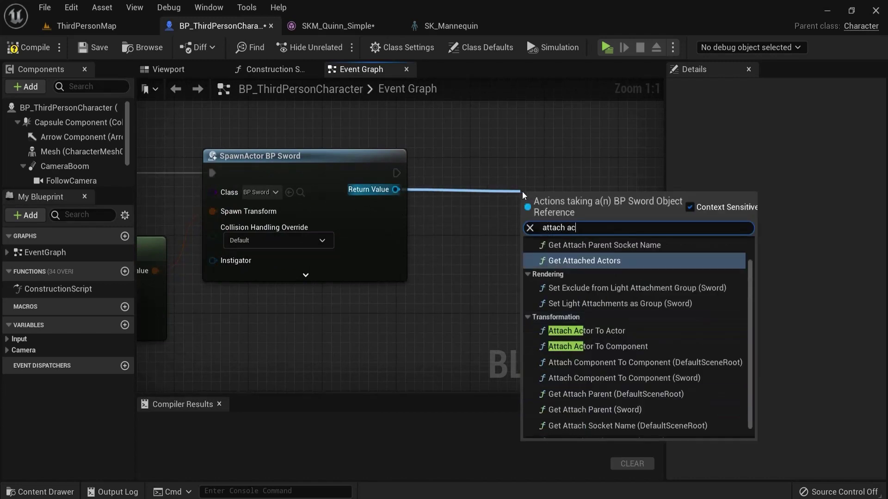
{"action": "type", "text": "tor to"}
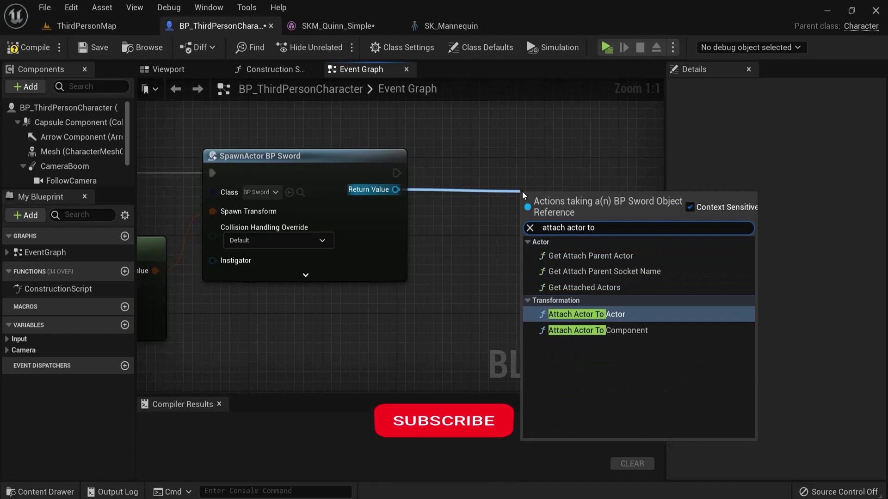
{"action": "left_click", "coordinate": [601, 330]}
{"action": "right_click_drag", "start_coordinate": [593, 196], "coordinate": [435, 190]}
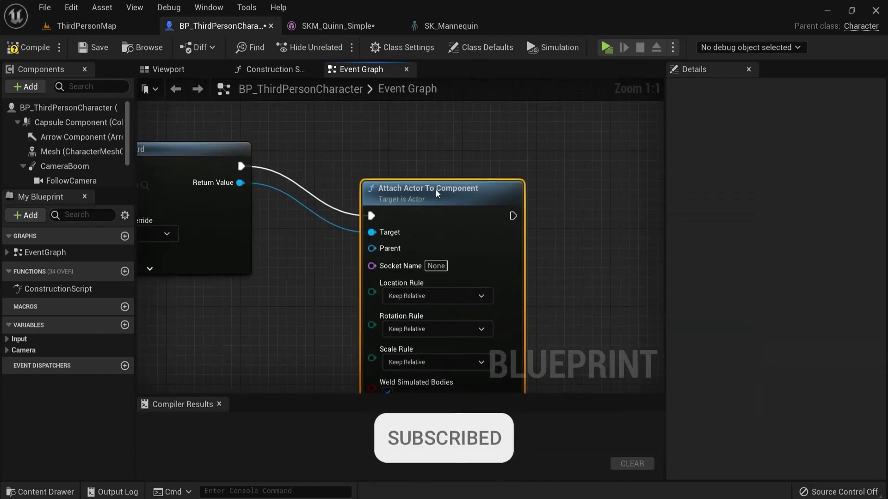
{"action": "left_click_drag", "start_coordinate": [436, 193], "coordinate": [508, 144]}
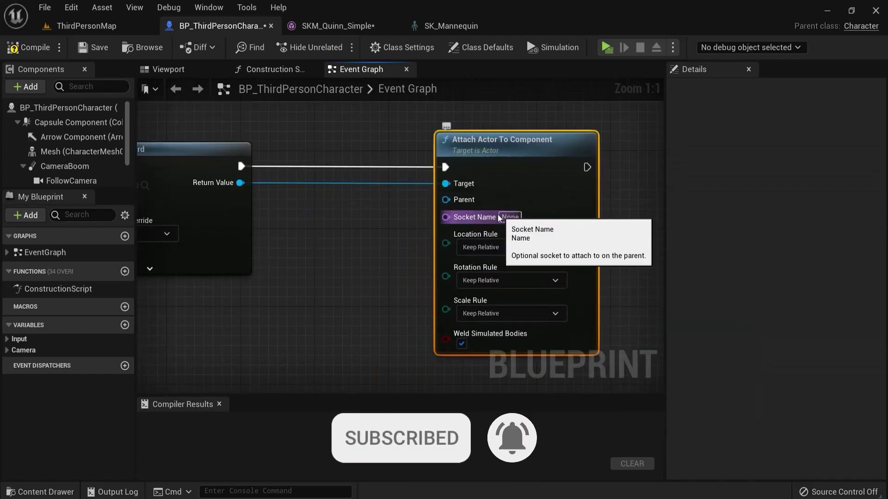
Set the Attach Actor To Component node's Socket Name to WeaponSocket and connect a Mesh reference to its Parent input.
{"action": "type", "text": "WeaponSocket"}
{"action": "key", "text": "Return"}
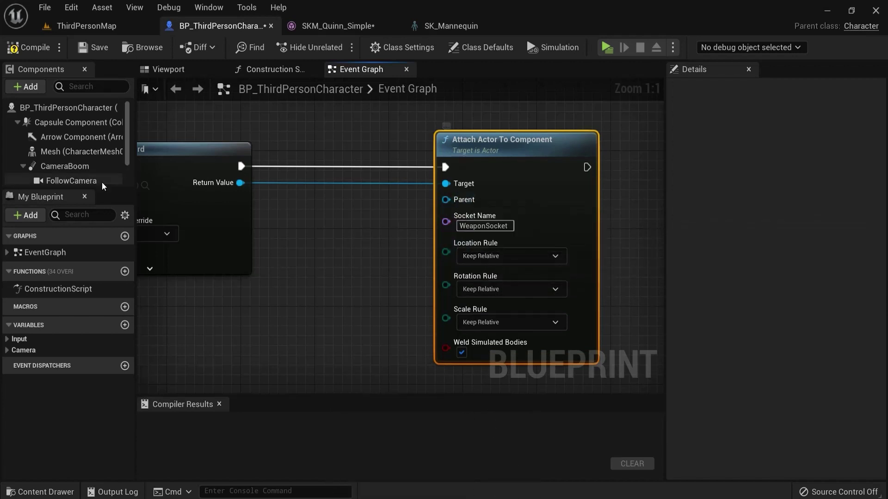
{"action": "left_click", "coordinate": [54, 152]}
{"action": "left_click_drag", "start_coordinate": [55, 152], "coordinate": [365, 225]}
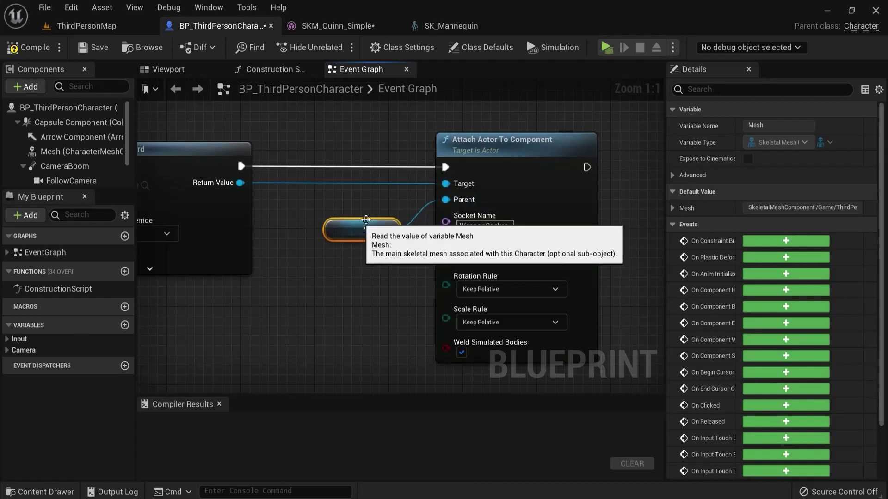
Set the attach node's Location, Rotation and Scale Rules to Snap to Target.
{"action": "right_click_drag", "start_coordinate": [615, 258], "coordinate": [538, 239]}
{"action": "left_click", "coordinate": [437, 239]}
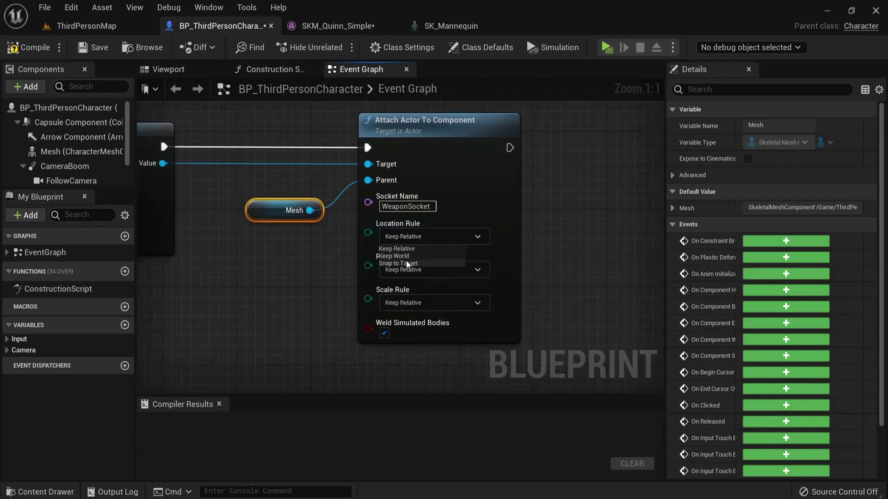
{"action": "left_click", "coordinate": [400, 298]}
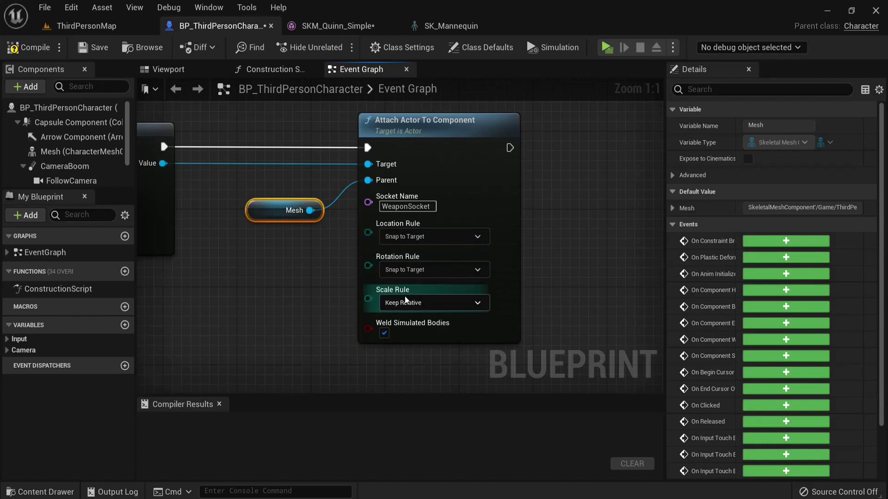
{"action": "left_click", "coordinate": [467, 302]}
{"action": "left_click", "coordinate": [403, 329]}
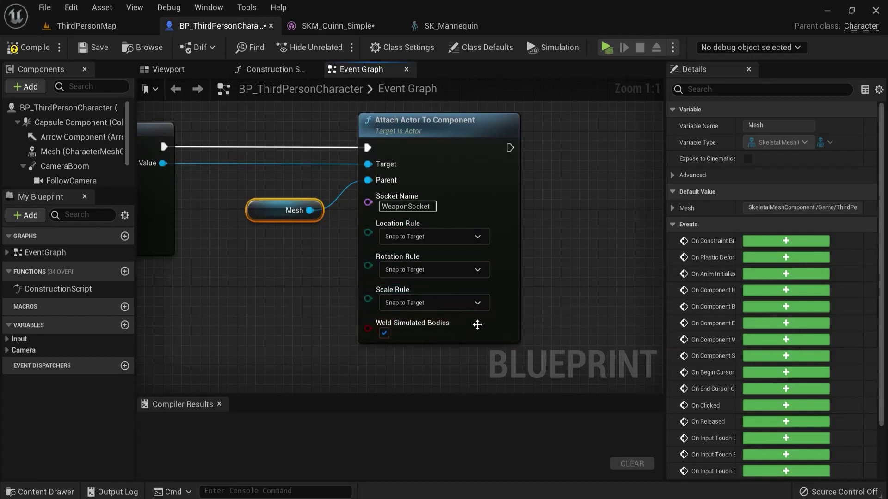
Play the game preview, equip the sword, and run and jump around to check how it follows the character's hand.
{"action": "right_click_drag", "start_coordinate": [244, 292], "coordinate": [560, 283]}
{"action": "scroll", "coordinate": [499, 287], "scroll_direction": "down", "scroll_amount": 3}
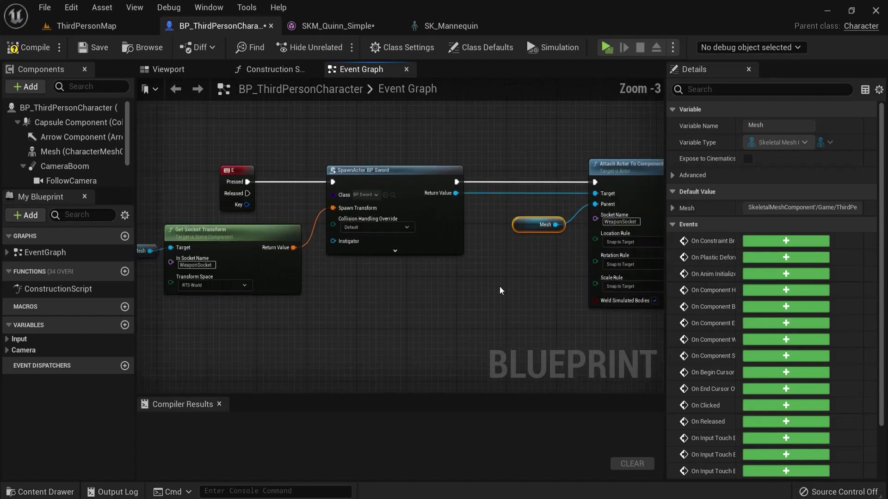
{"action": "right_click_drag", "start_coordinate": [500, 287], "coordinate": [271, 269]}
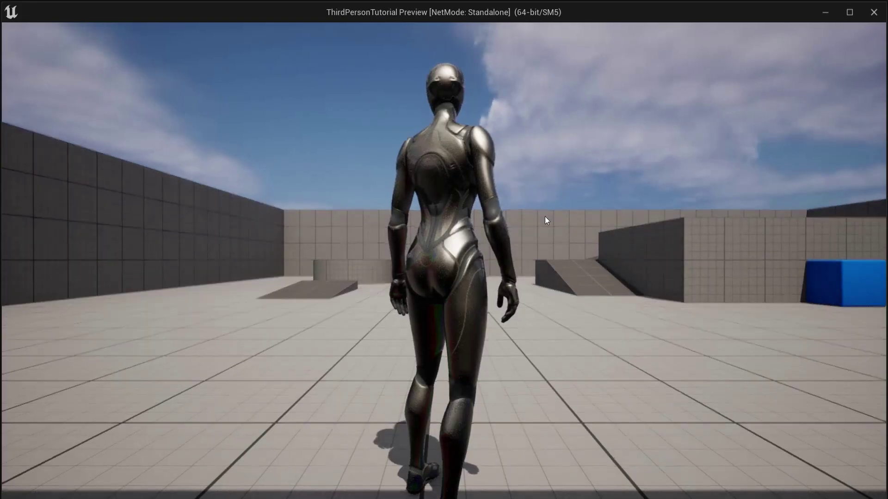
{"action": "key", "text": "w"}
{"action": "key", "text": "d"}
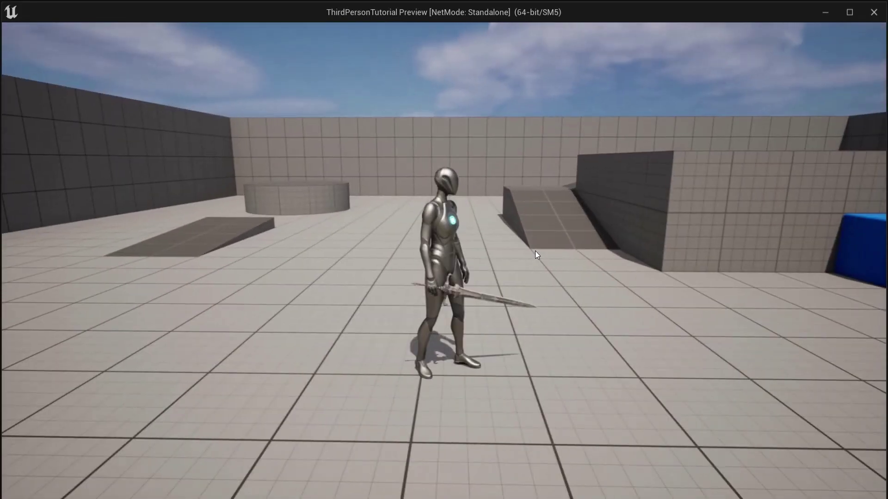
{"action": "key", "text": "d"}
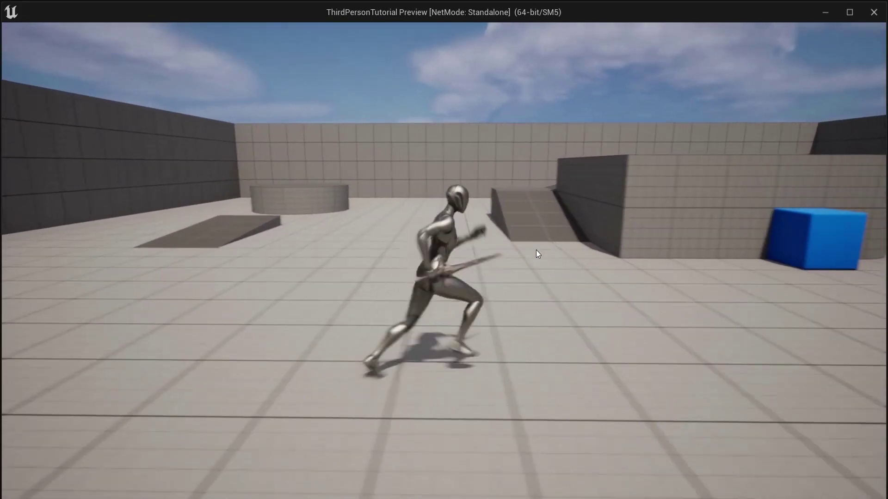
{"action": "key", "text": "w"}
{"action": "key", "text": "space"}
{"action": "key", "text": "a"}
{"action": "key", "text": "w"}
{"action": "key", "text": "a"}
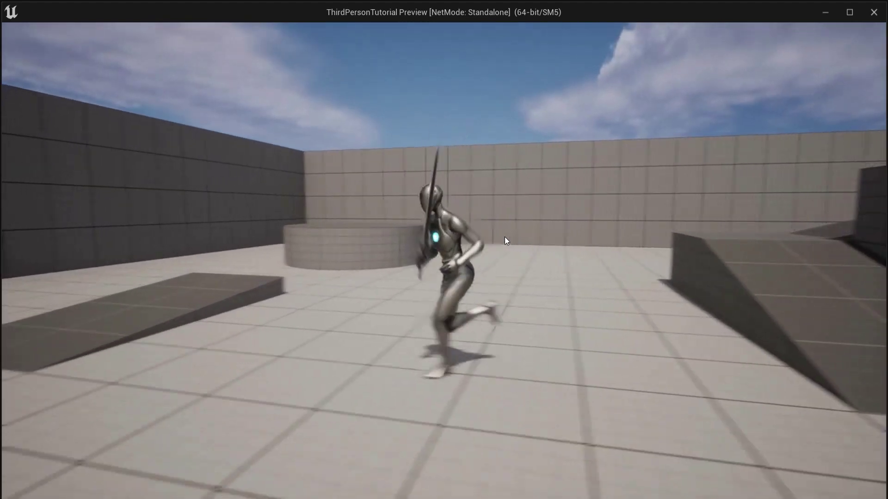
{"action": "key", "text": "d"}
{"action": "key", "text": "s"}
{"action": "key", "text": "a"}
{"action": "key", "text": "w"}
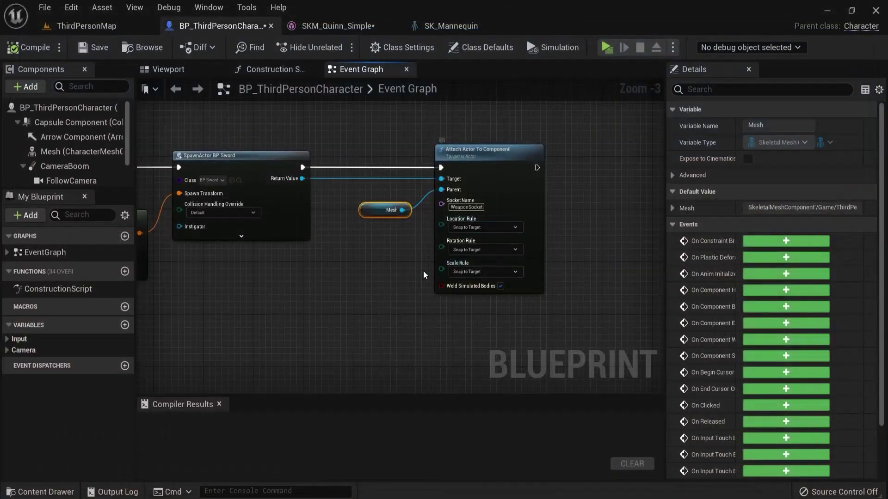
Move the E event farther from the SpawnActor node and insert an aligned Flip Flop node between them.
{"action": "right_click_drag", "start_coordinate": [426, 277], "coordinate": [610, 262]}
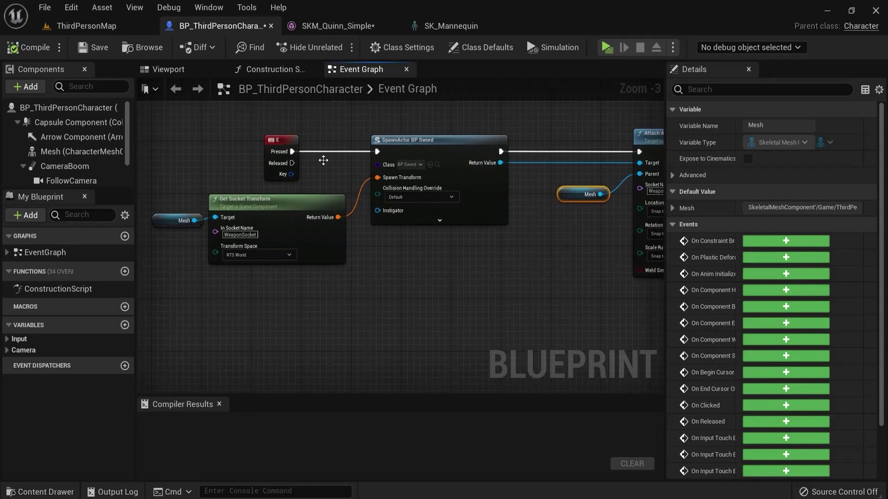
{"action": "right_click_drag", "start_coordinate": [251, 134], "coordinate": [442, 146]}
{"action": "left_click_drag", "start_coordinate": [464, 153], "coordinate": [183, 154]}
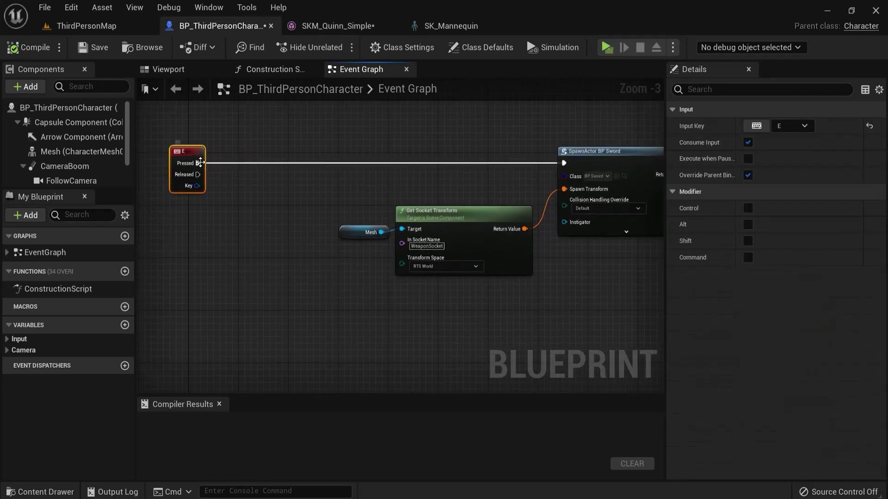
{"action": "left_click_drag", "start_coordinate": [261, 164], "coordinate": [263, 165]}
{"action": "type", "text": "flip"}
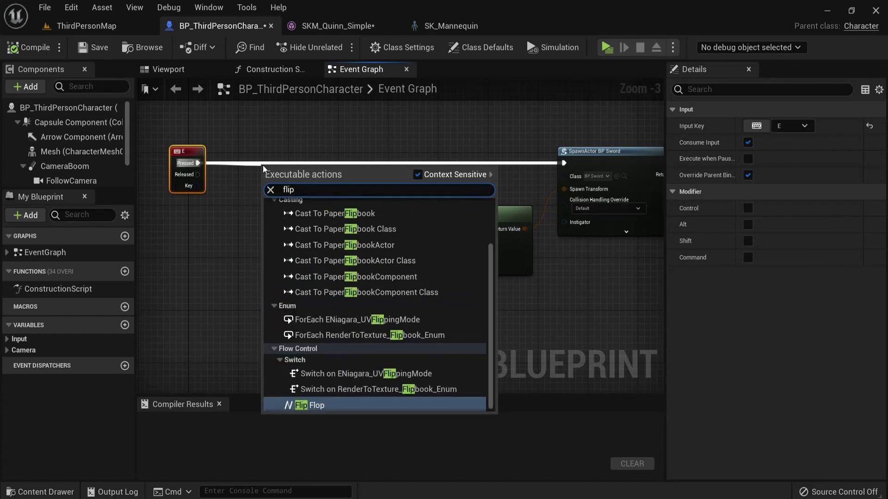
{"action": "left_click", "coordinate": [309, 405]}
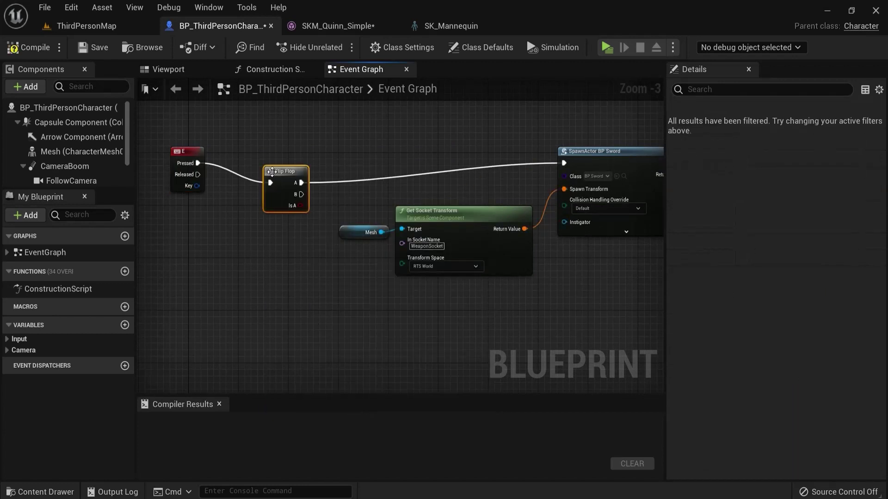
{"action": "left_click_drag", "start_coordinate": [272, 172], "coordinate": [269, 153]}
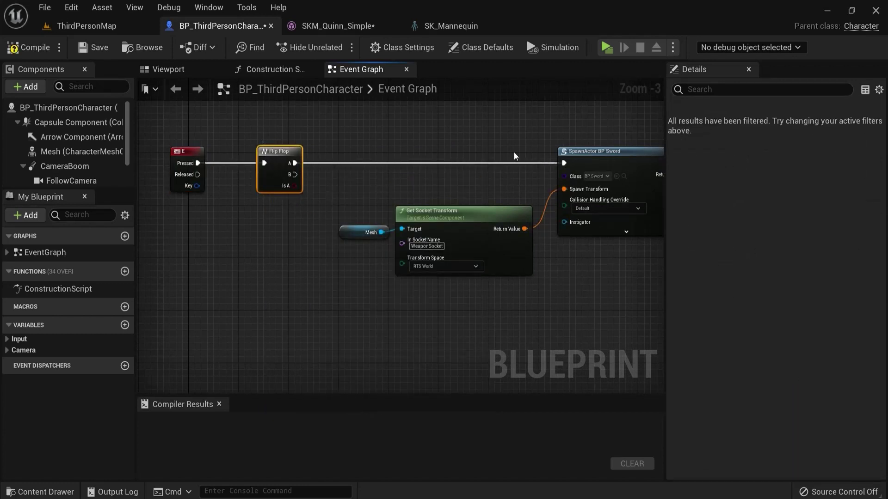
Add a Detach From Actor node from SpawnActor's Return Value and place it below the Attach Actor To Component node.
{"action": "right_click_drag", "start_coordinate": [514, 151], "coordinate": [294, 137]}
{"action": "right_click_drag", "start_coordinate": [487, 173], "coordinate": [506, 240]}
{"action": "scroll", "coordinate": [529, 251], "scroll_direction": "down", "scroll_amount": 1}
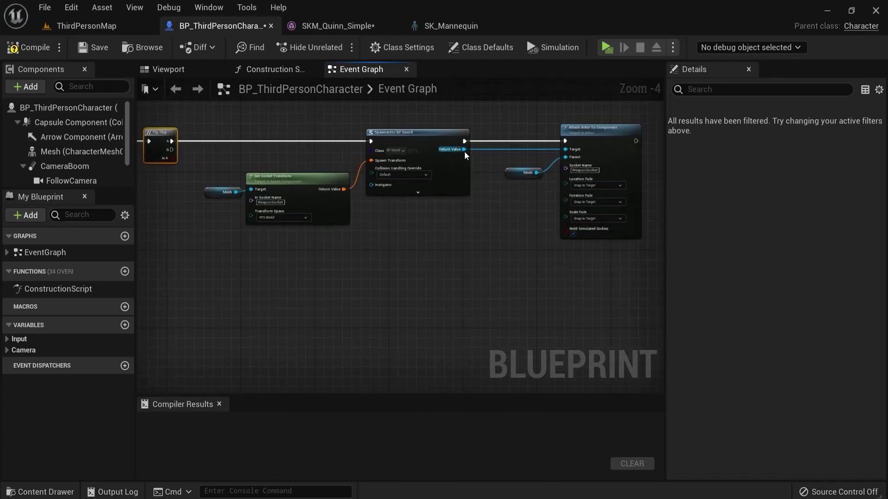
{"action": "left_click_drag", "start_coordinate": [463, 149], "coordinate": [487, 250]}
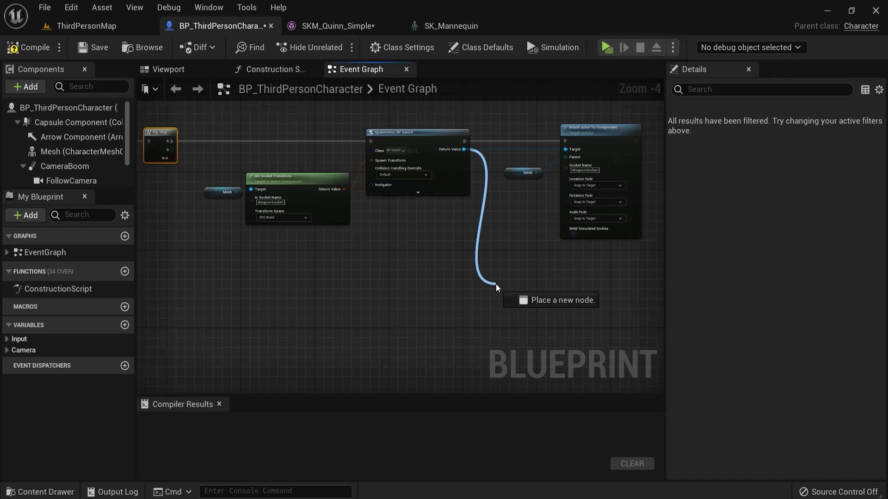
{"action": "left_click_drag", "start_coordinate": [496, 284], "coordinate": [495, 284]}
{"action": "type", "text": "detach"}
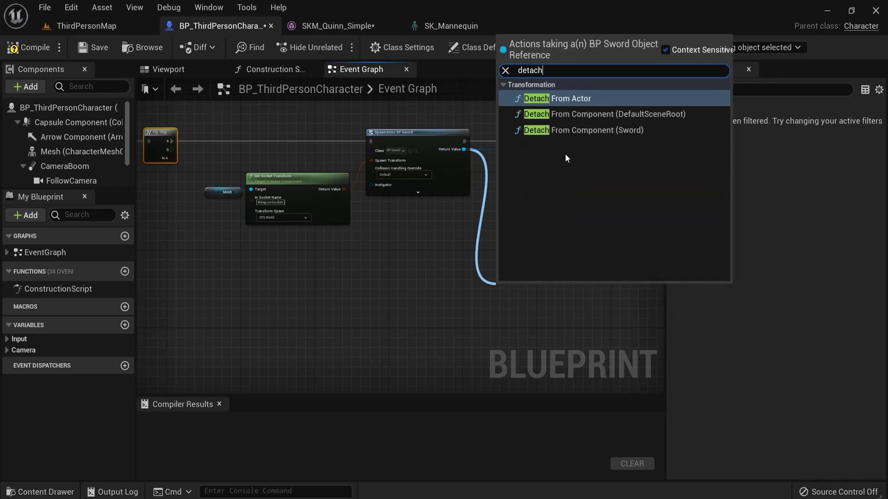
{"action": "left_click", "coordinate": [562, 100]}
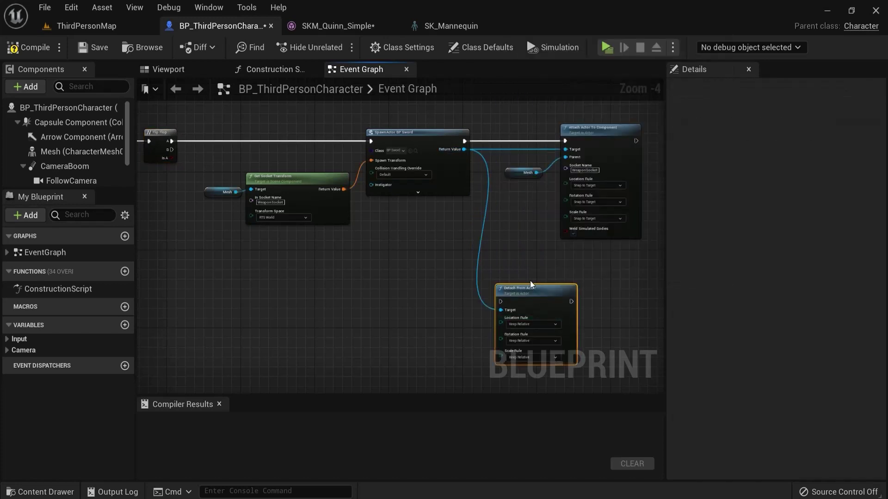
{"action": "right_click_drag", "start_coordinate": [530, 281], "coordinate": [548, 266]}
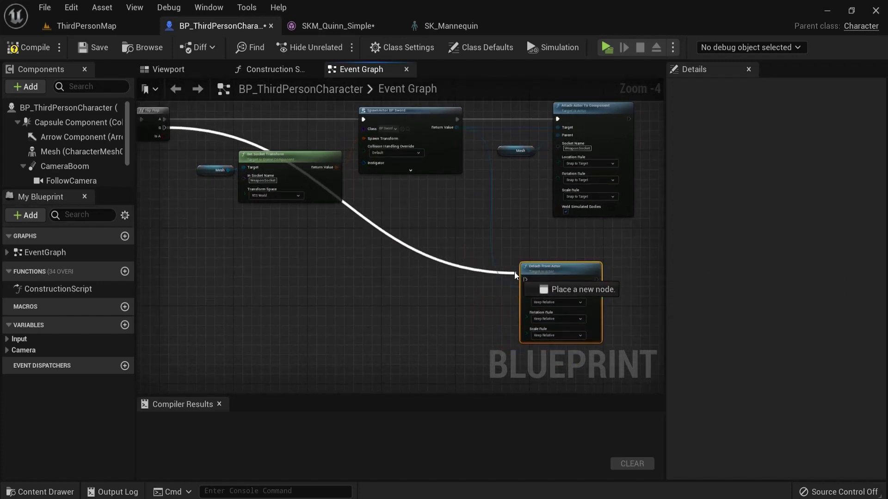
Connect the Flip Flop's B output to the Detach From Actor node's execution input.
{"action": "left_click_drag", "start_coordinate": [515, 273], "coordinate": [525, 279]}
{"action": "right_click_drag", "start_coordinate": [364, 240], "coordinate": [444, 260]}
{"action": "scroll", "coordinate": [177, 126], "scroll_direction": "up", "scroll_amount": 2}
{"action": "right_click_drag", "start_coordinate": [181, 127], "coordinate": [298, 164]}
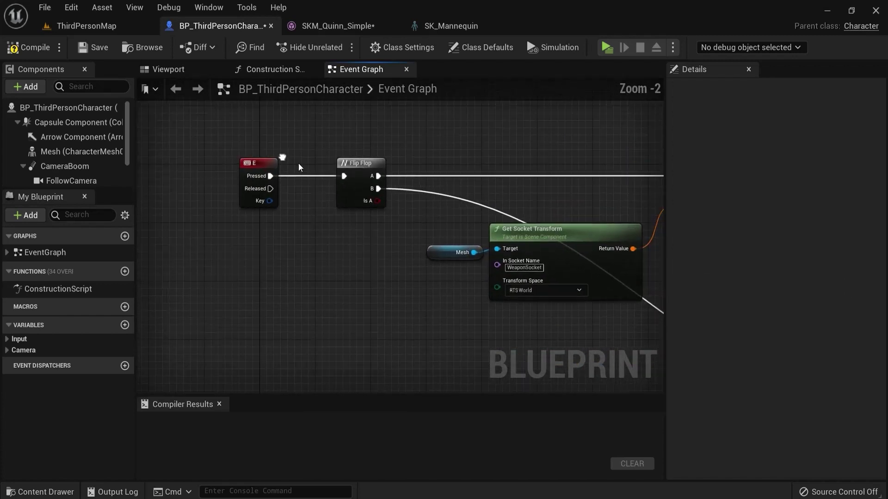
Examine the SpawnActor and Attach Actor To Component part of the event graph and the character's Mesh component in the viewport.
{"action": "right_click_drag", "start_coordinate": [473, 162], "coordinate": [279, 161]}
{"action": "right_click_drag", "start_coordinate": [420, 136], "coordinate": [161, 124]}
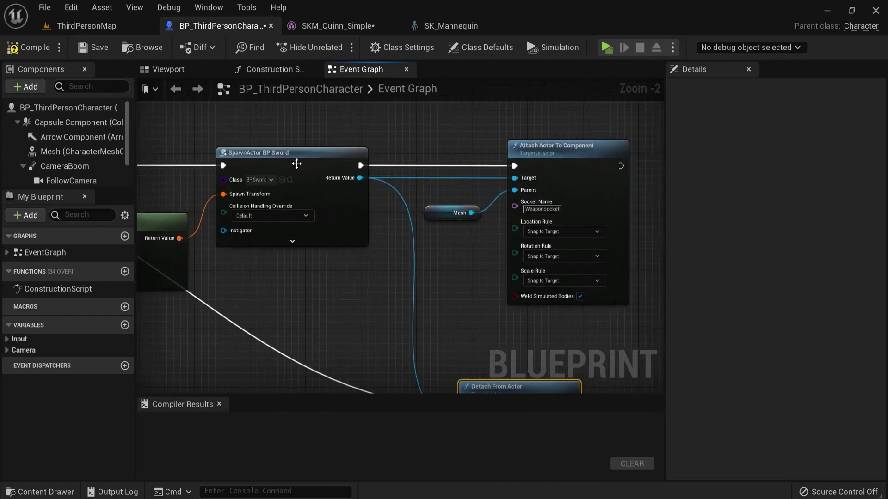
{"action": "right_click_drag", "start_coordinate": [383, 134], "coordinate": [301, 129]}
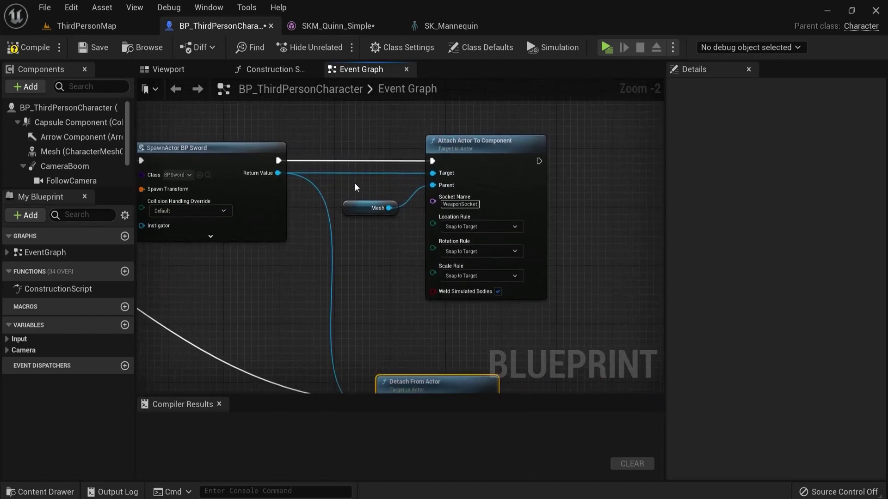
{"action": "left_click_drag", "start_coordinate": [401, 223], "coordinate": [401, 223]}
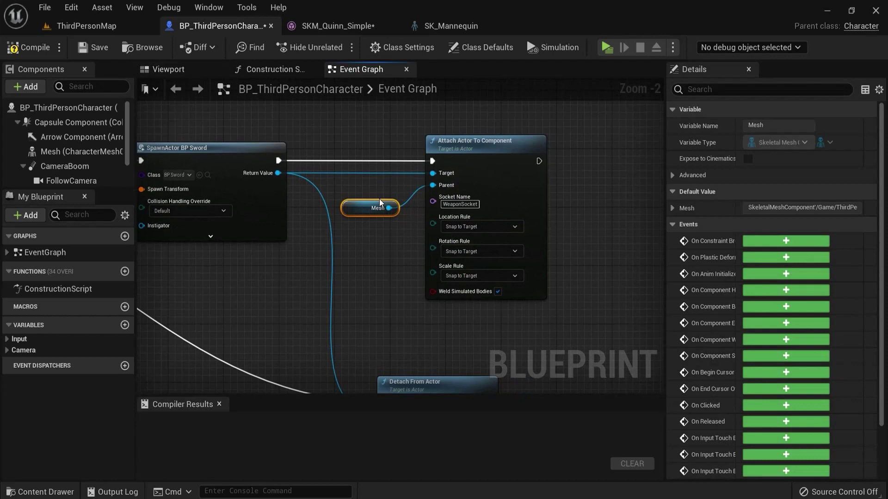
{"action": "left_click", "coordinate": [171, 72]}
{"action": "left_click", "coordinate": [397, 232]}
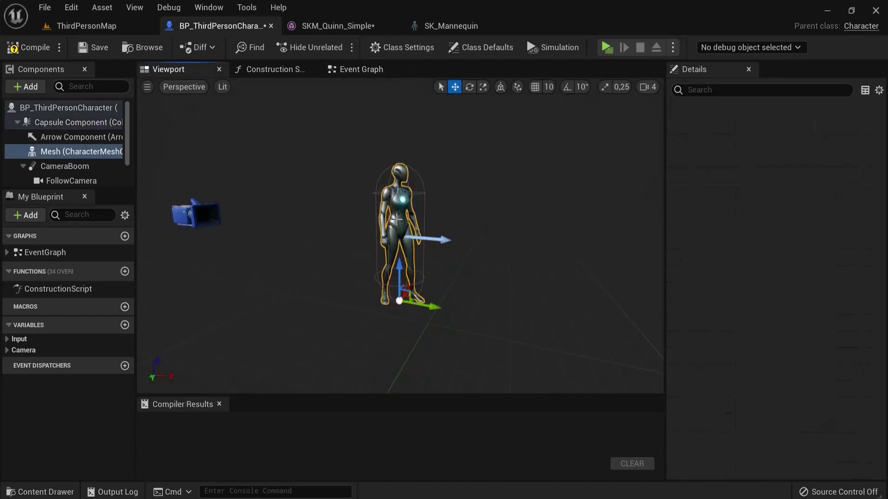
{"action": "left_click", "coordinate": [370, 70]}
Trace the Flip Flop's B branch to the Detach From Actor node and examine its available Location Rule options.
{"action": "right_click_drag", "start_coordinate": [624, 224], "coordinate": [887, 209]}
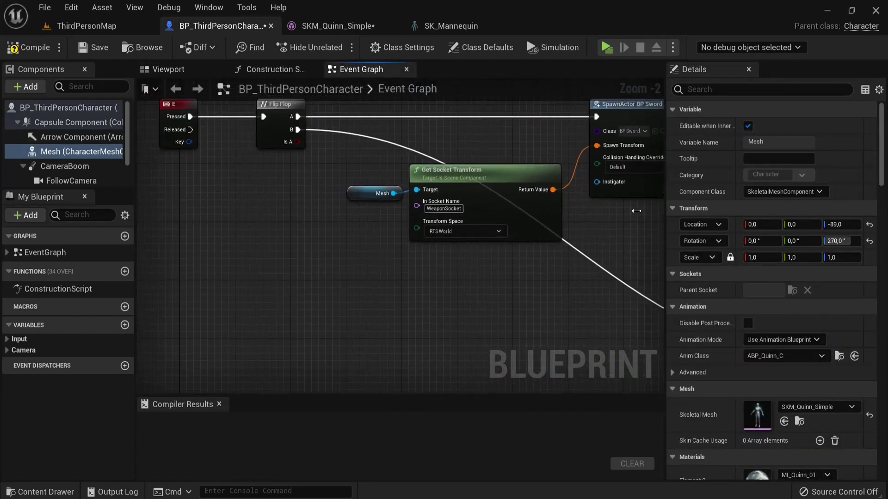
{"action": "right_click_drag", "start_coordinate": [283, 222], "coordinate": [294, 231]}
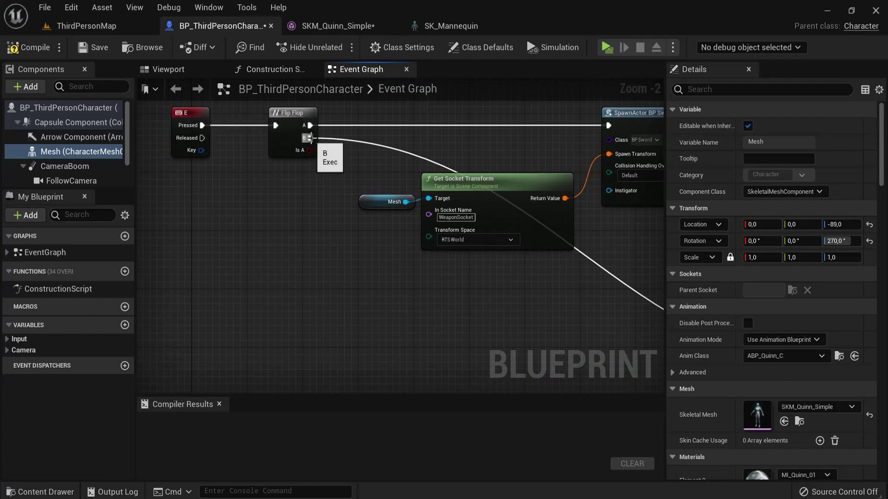
{"action": "right_click_drag", "start_coordinate": [559, 267], "coordinate": [134, 181]}
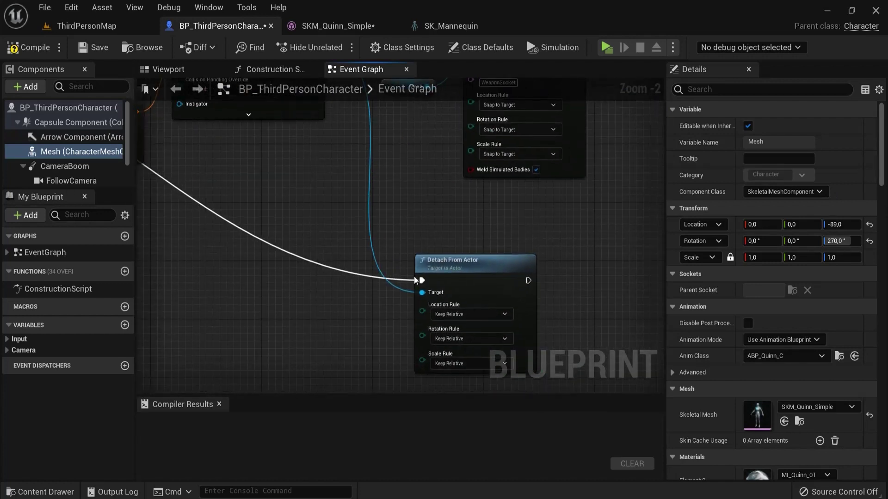
{"action": "left_click", "coordinate": [451, 259]}
{"action": "right_click_drag", "start_coordinate": [402, 183], "coordinate": [400, 257]}
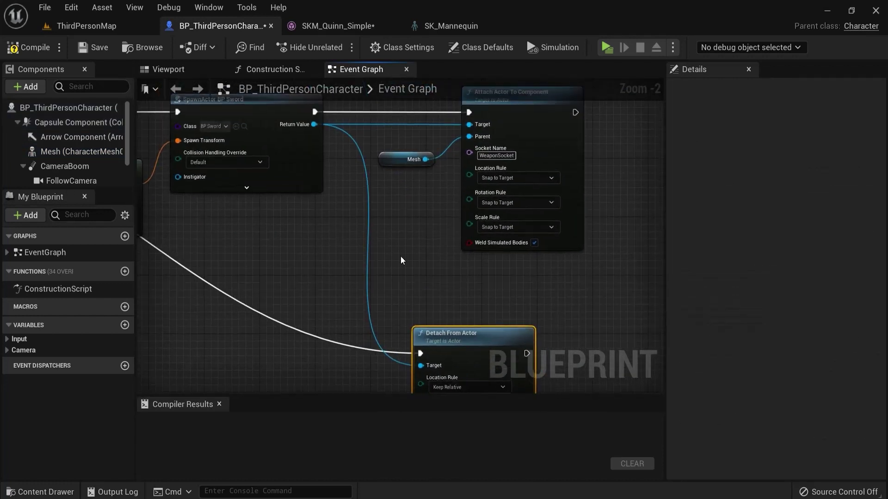
{"action": "right_click_drag", "start_coordinate": [341, 186], "coordinate": [353, 222]}
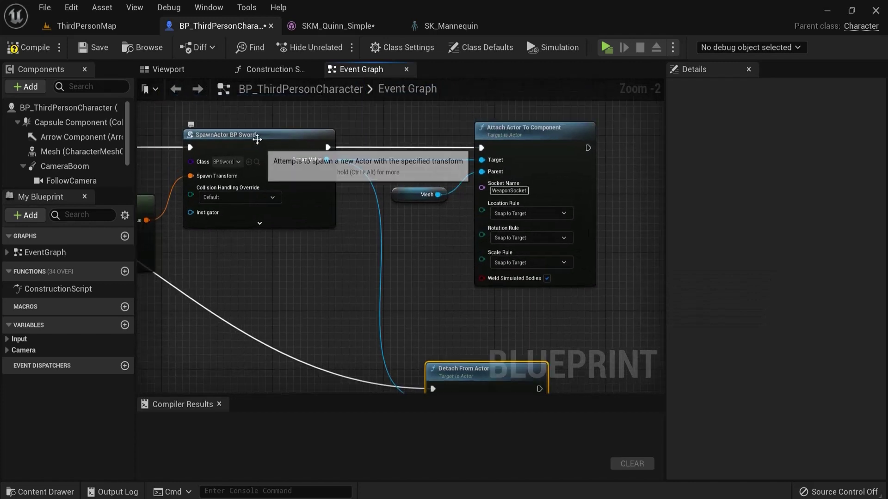
{"action": "right_click_drag", "start_coordinate": [370, 250], "coordinate": [370, 151]}
{"action": "right_click_drag", "start_coordinate": [385, 265], "coordinate": [377, 214]}
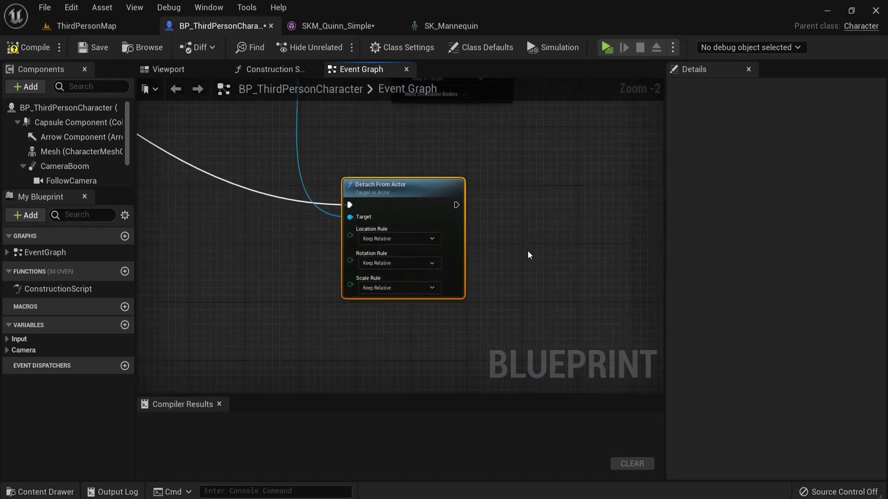
{"action": "left_click", "coordinate": [403, 241]}
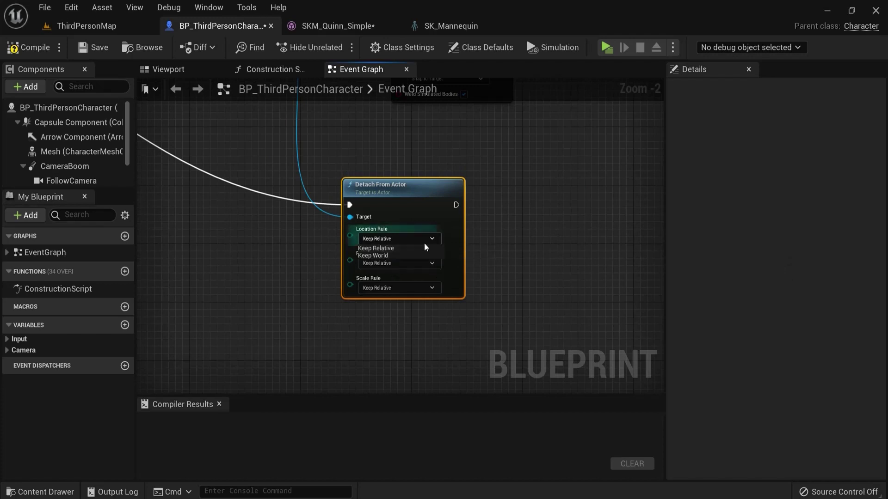
{"action": "left_click", "coordinate": [423, 156]}
Play the game preview, equip and detach the sword with E while running around, and exit the preview.
{"action": "right_click_drag", "start_coordinate": [423, 156], "coordinate": [441, 166]}
{"action": "scroll", "coordinate": [597, 226], "scroll_direction": "down", "scroll_amount": 4}
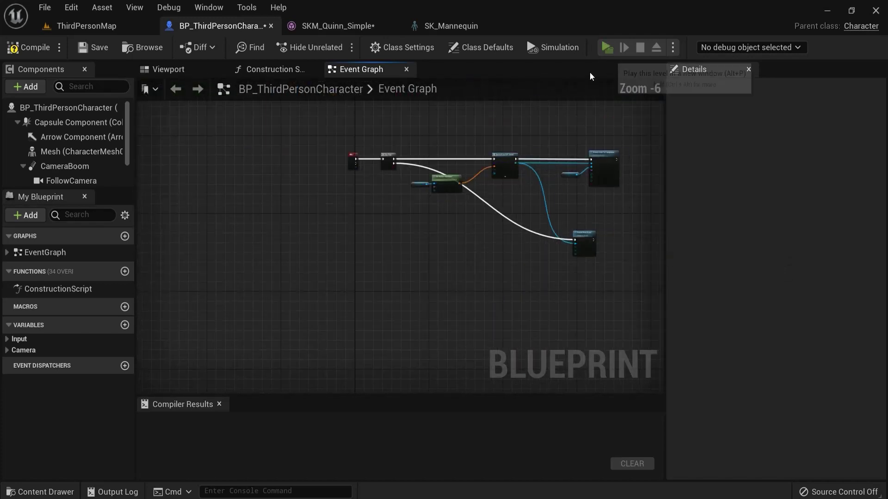
{"action": "key", "text": "w"}
{"action": "key", "text": "e"}
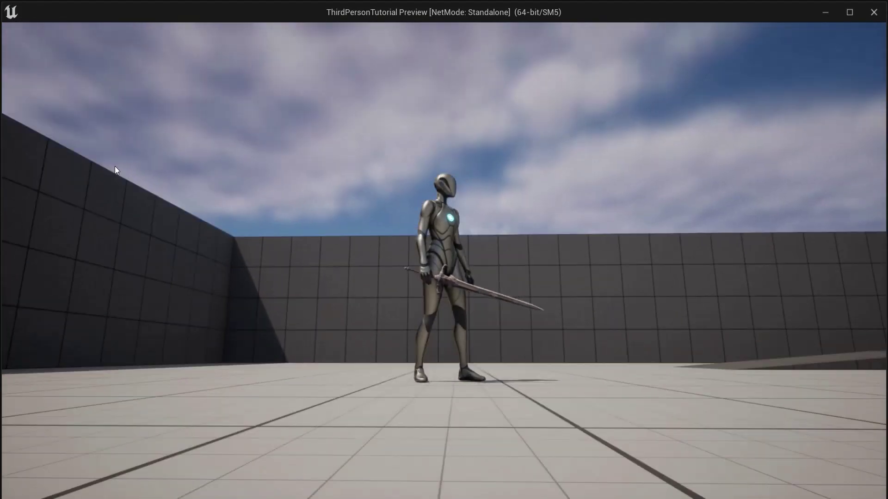
{"action": "key", "text": "e"}
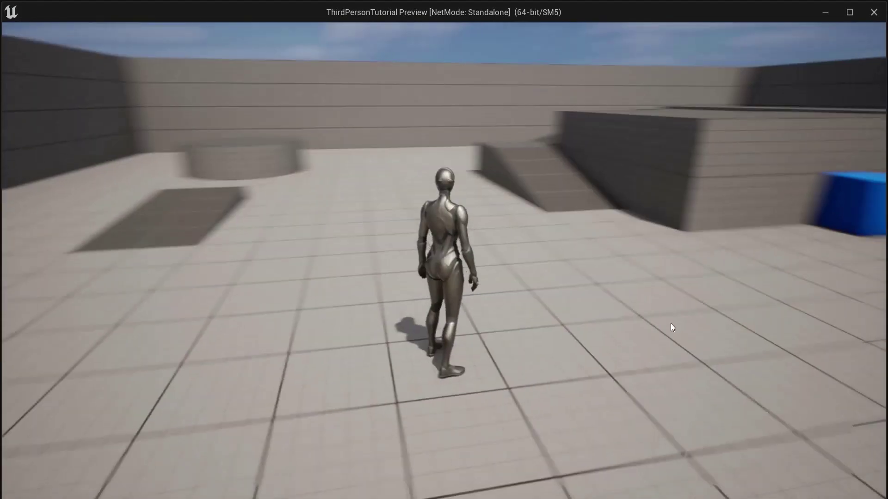
{"action": "key", "text": "w"}
{"action": "key", "text": "e"}
{"action": "key", "text": "a"}
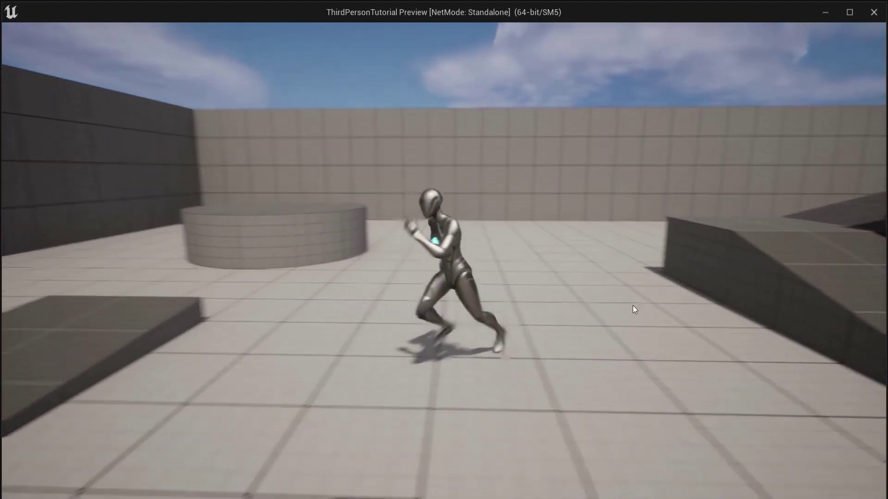
{"action": "key", "text": "s"}
{"action": "key", "text": "d"}
{"action": "key", "text": "s"}
{"action": "key", "text": "e"}
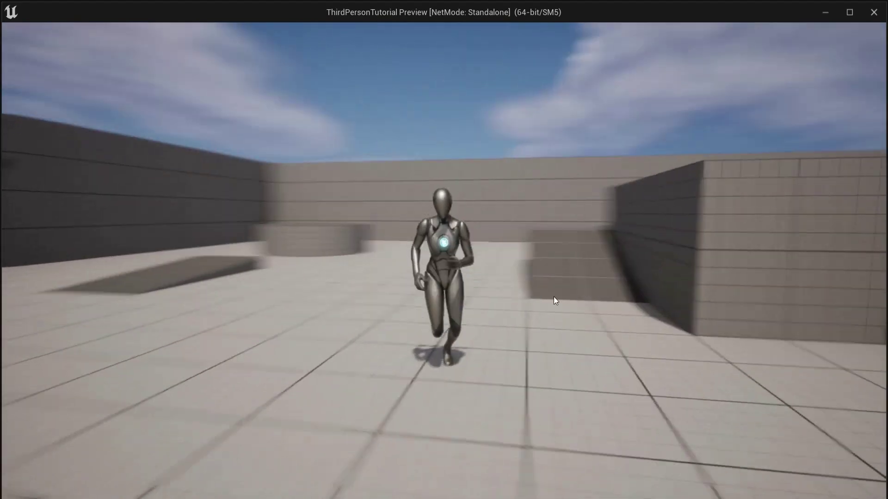
{"action": "key", "text": "w"}
{"action": "key", "text": "s"}
{"action": "key", "text": "Escape"}
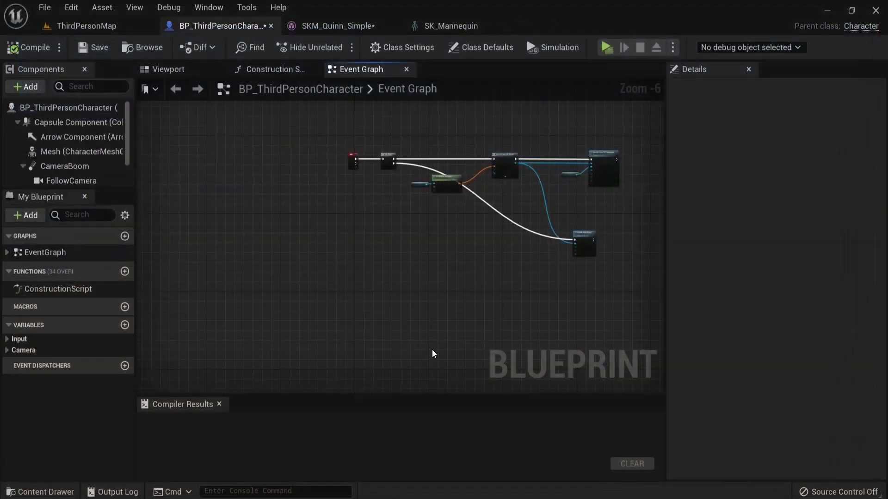
Delete the Detach From Actor node, the E key event and the Flip Flop node from the event graph.
{"action": "right_click_drag", "start_coordinate": [395, 257], "coordinate": [385, 301]}
{"action": "scroll", "coordinate": [417, 307], "scroll_direction": "up", "scroll_amount": 2}
{"action": "right_click_drag", "start_coordinate": [504, 326], "coordinate": [397, 315]}
{"action": "left_click_drag", "start_coordinate": [396, 316], "coordinate": [628, 230]}
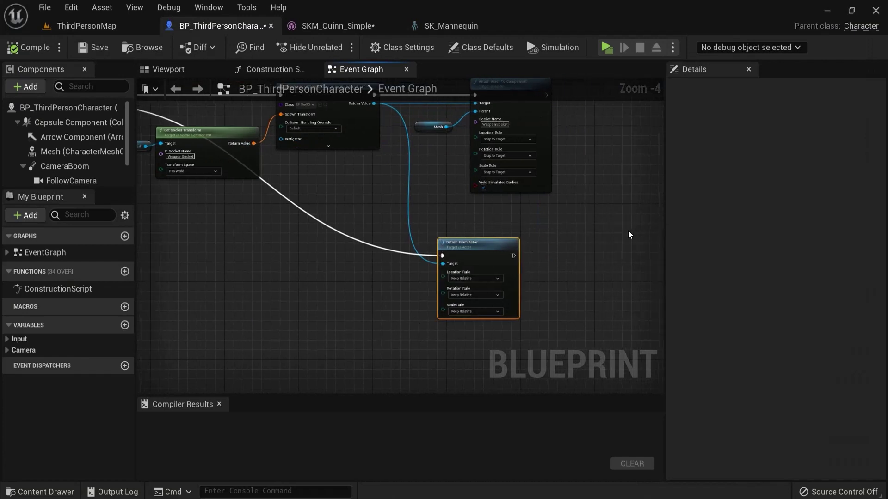
{"action": "key", "text": "Delete"}
{"action": "right_click_drag", "start_coordinate": [375, 301], "coordinate": [661, 394]}
{"action": "scroll", "coordinate": [354, 277], "scroll_direction": "up", "scroll_amount": 2}
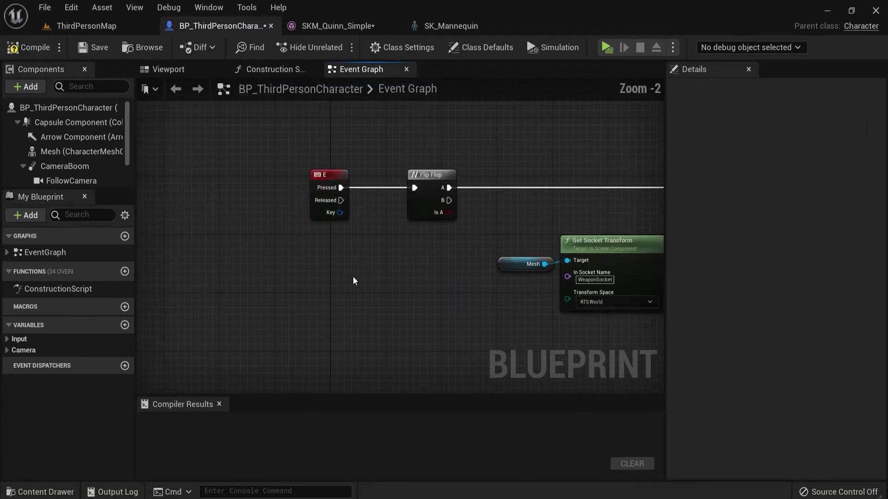
{"action": "right_click_drag", "start_coordinate": [479, 176], "coordinate": [305, 207]}
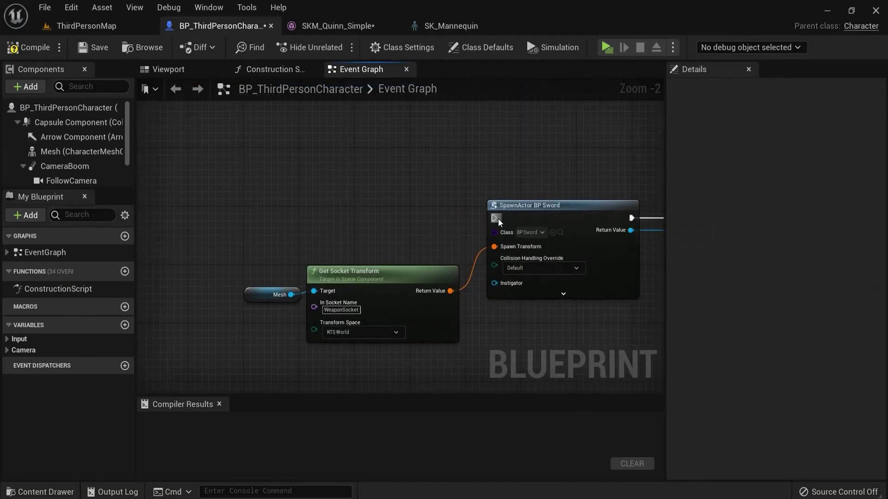
Add an Event BeginPlay node connected to SpawnActor BP Sword's execution input and place it above Get Socket Transform.
{"action": "left_click_drag", "start_coordinate": [267, 220], "coordinate": [267, 220]}
{"action": "type", "text": "event beg"}
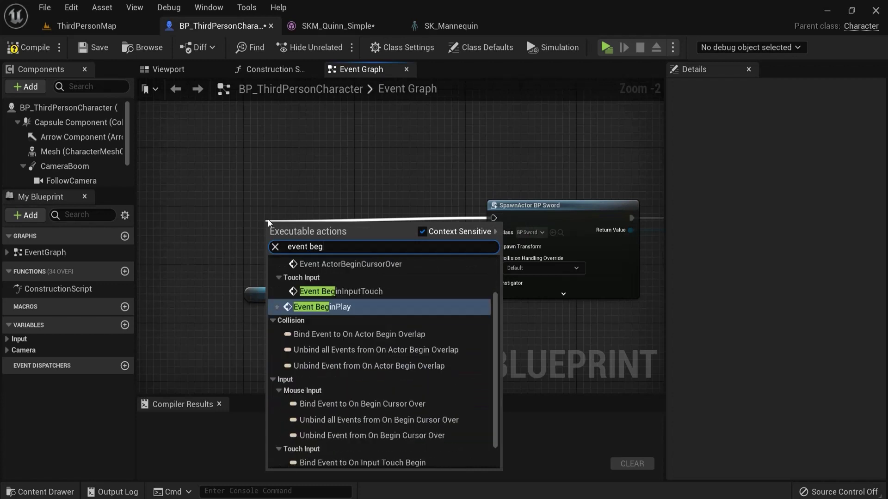
{"action": "left_click", "coordinate": [342, 305]}
{"action": "left_click_drag", "start_coordinate": [325, 234], "coordinate": [334, 209]}
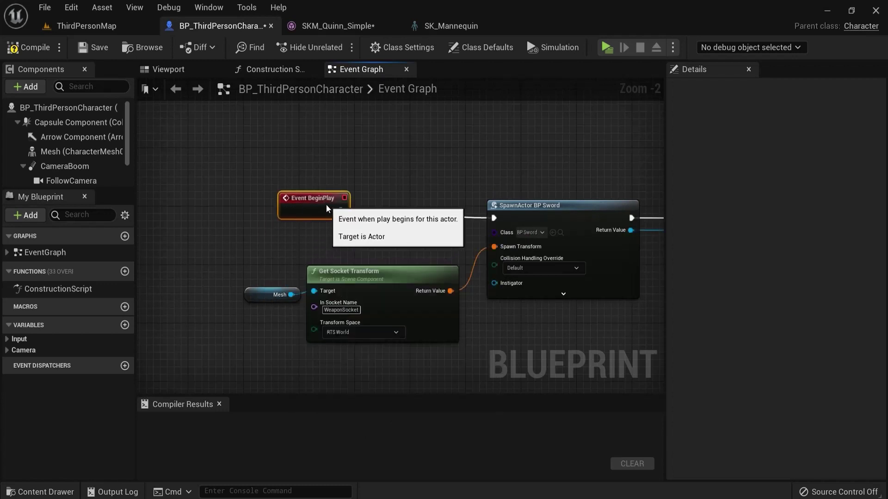
Play the game preview and run and jump around to check that the character holds the sword from the start.
{"action": "left_click", "coordinate": [606, 48]}
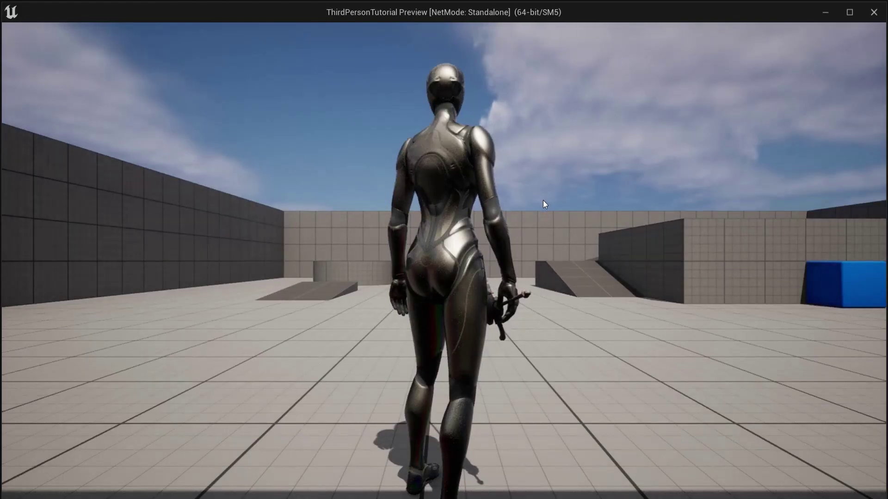
{"action": "key", "text": "w"}
{"action": "key", "text": "w"}
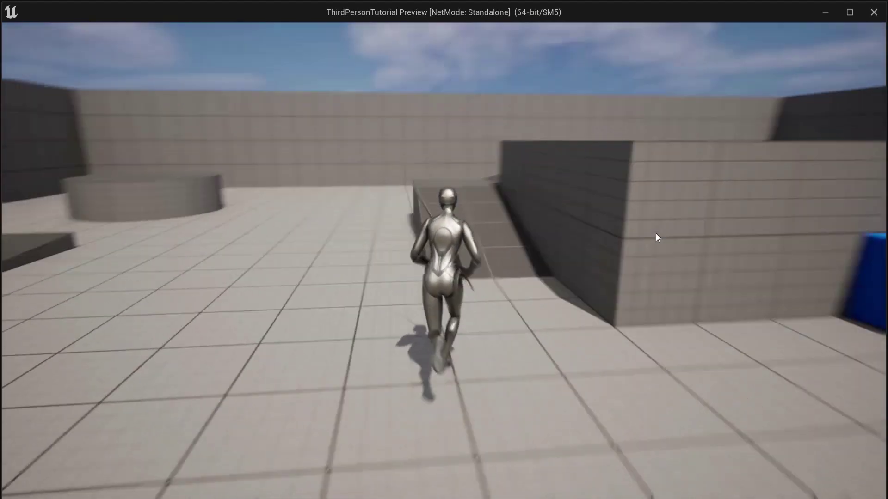
{"action": "key", "text": "w"}
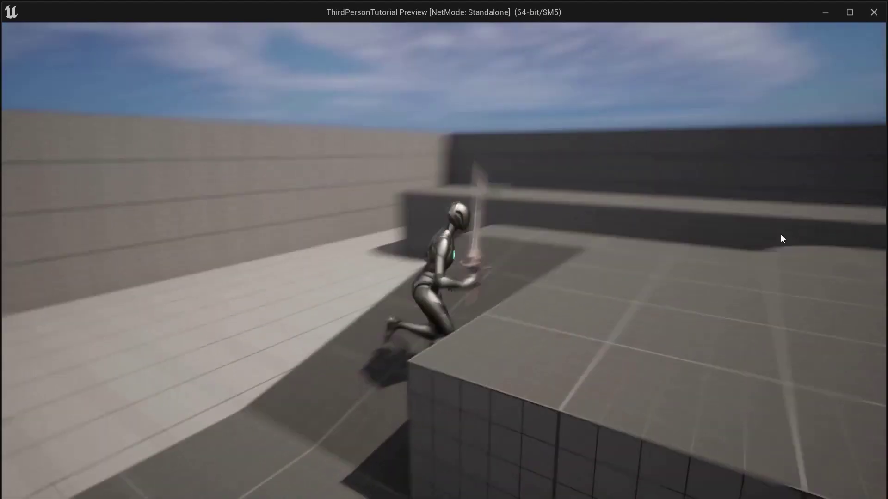
{"action": "key", "text": "w"}
{"action": "key", "text": "space"}
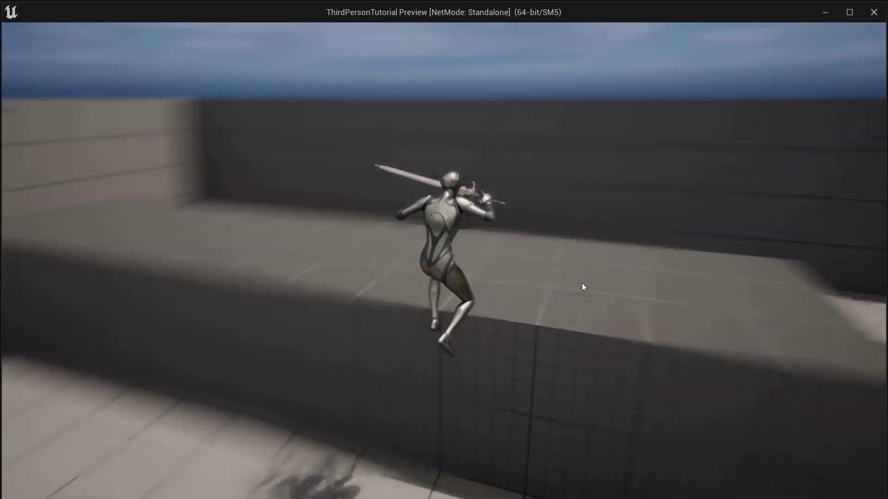
{"action": "key", "text": "w"}
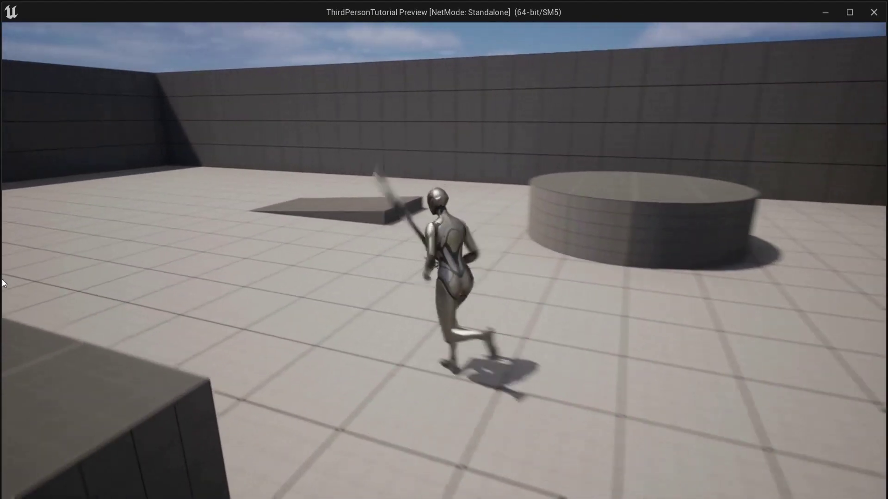
{"action": "key", "text": "s"}
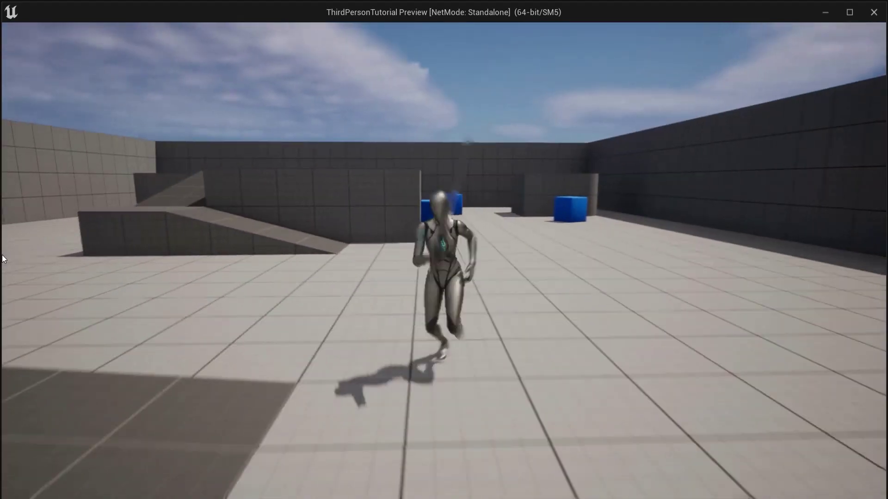